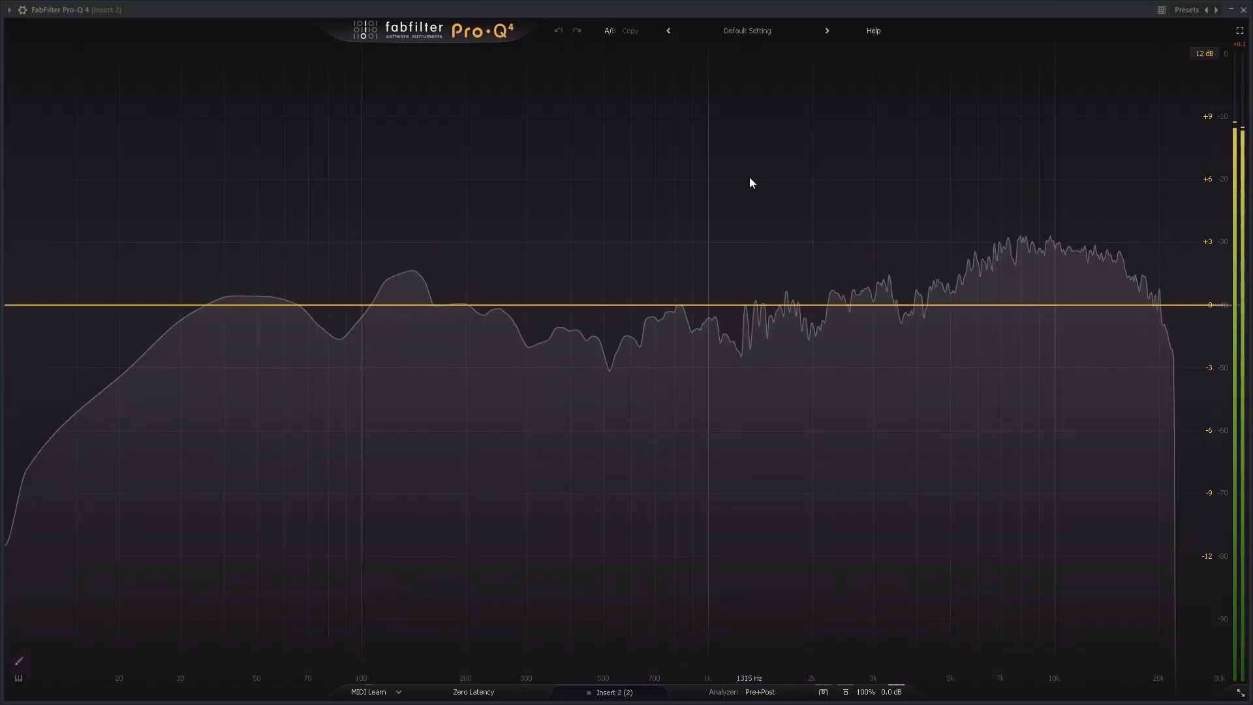
# Step: Add a bell band to the EQ curve and pull it down to a cut of about 9 dB at 2859 Hz
pyautogui.click(858, 305)
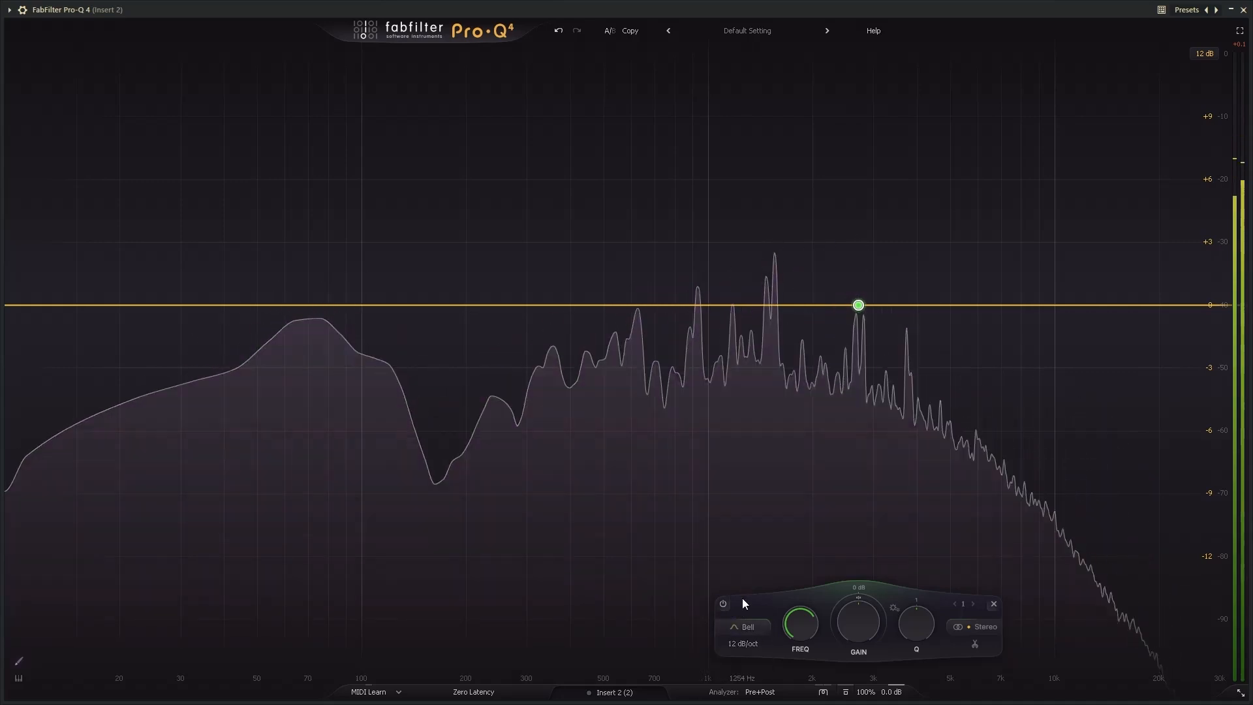
pyautogui.moveTo(856, 303)
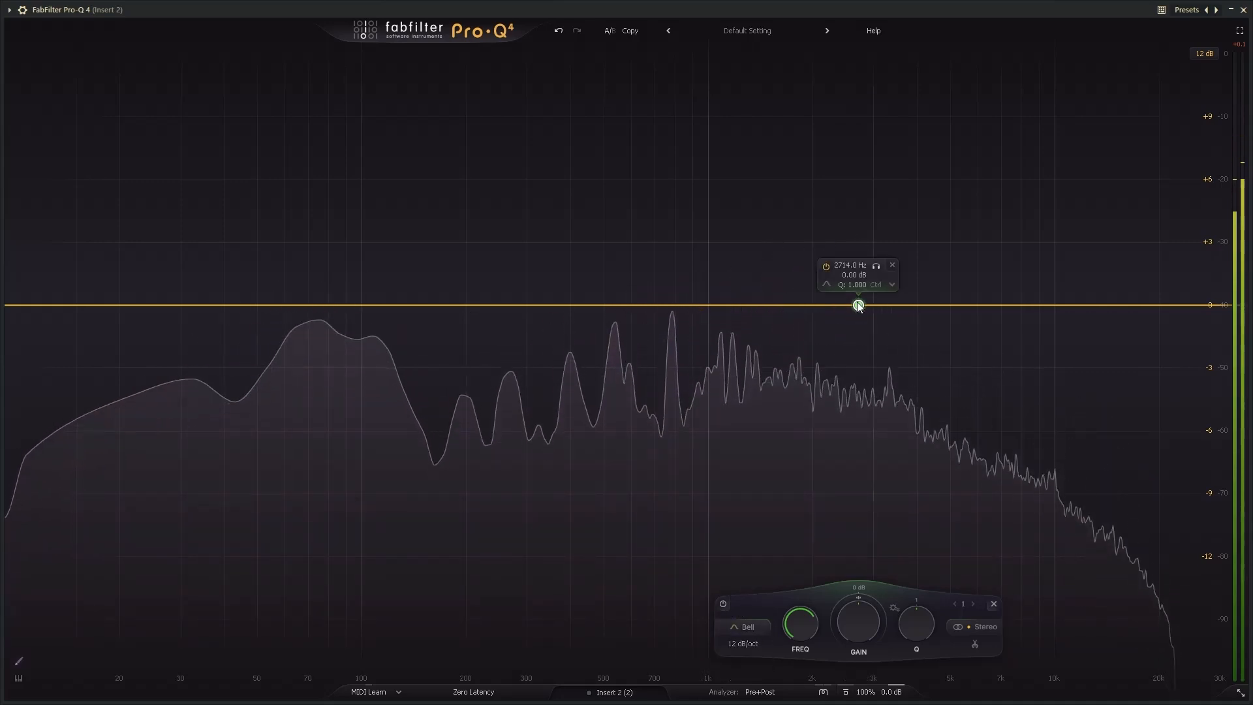
pyautogui.moveTo(858, 304); pyautogui.dragTo(865, 377)
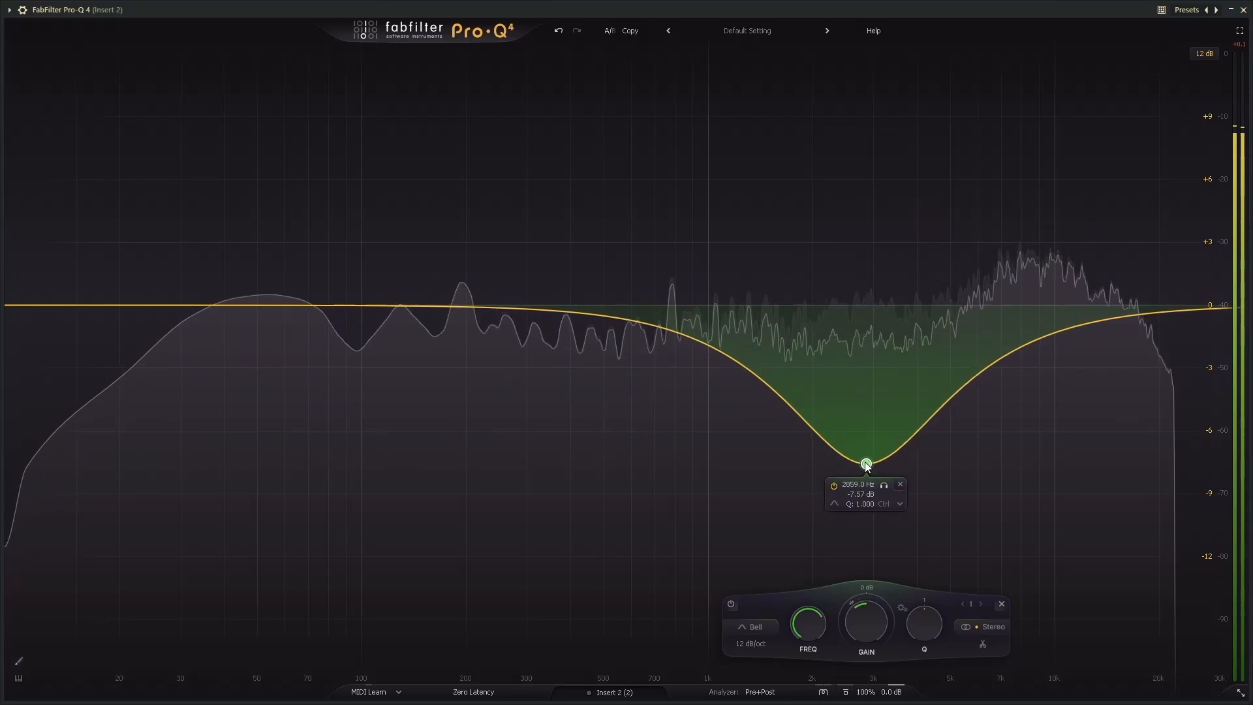
pyautogui.moveTo(866, 494); pyautogui.dragTo(865, 503)
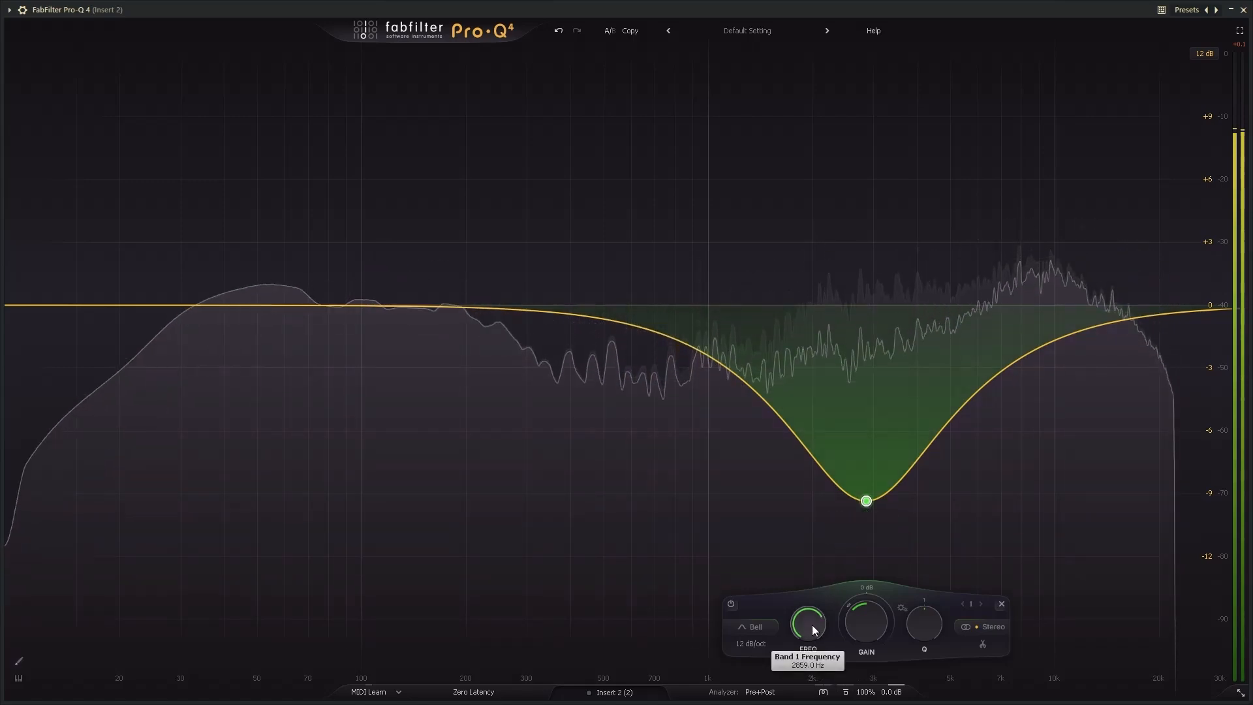
# Step: Retune the bell band to 3631.8 Hz with about -8.85 dB gain, Q 0.815 and a 72 dB/oct slope
pyautogui.moveTo(811, 625); pyautogui.dragTo(851, 537)
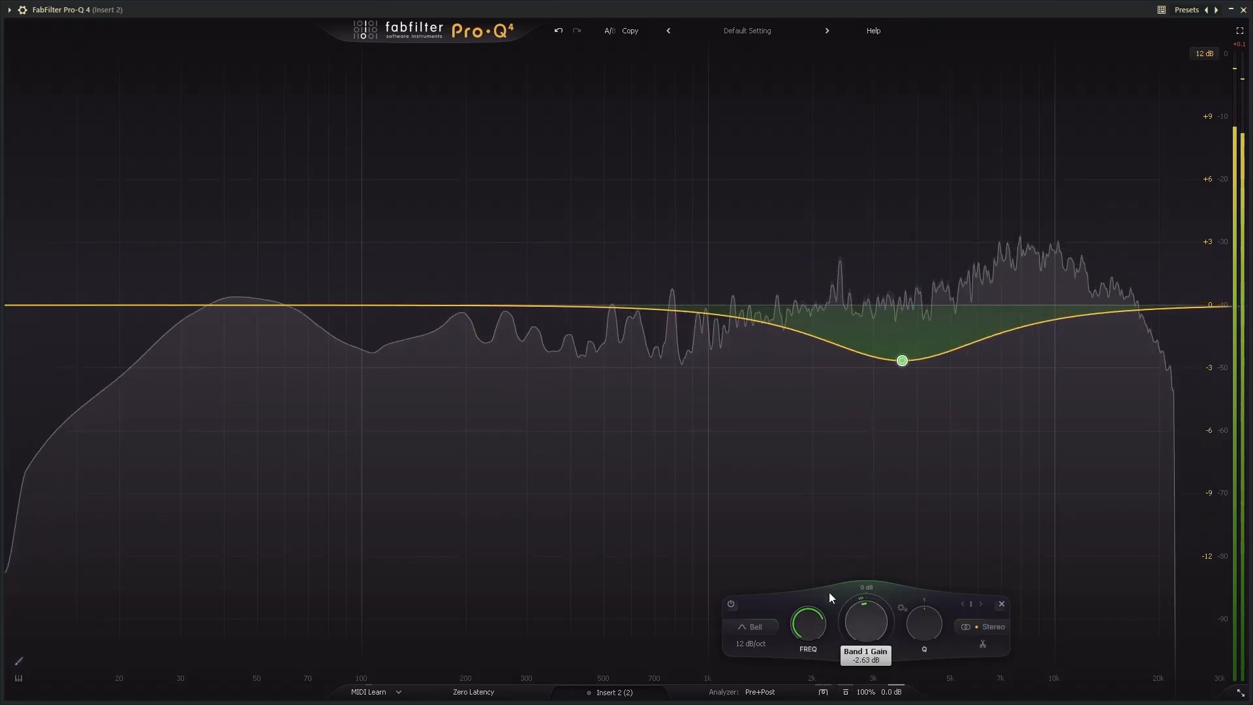
pyautogui.moveTo(820, 621); pyautogui.dragTo(817, 636)
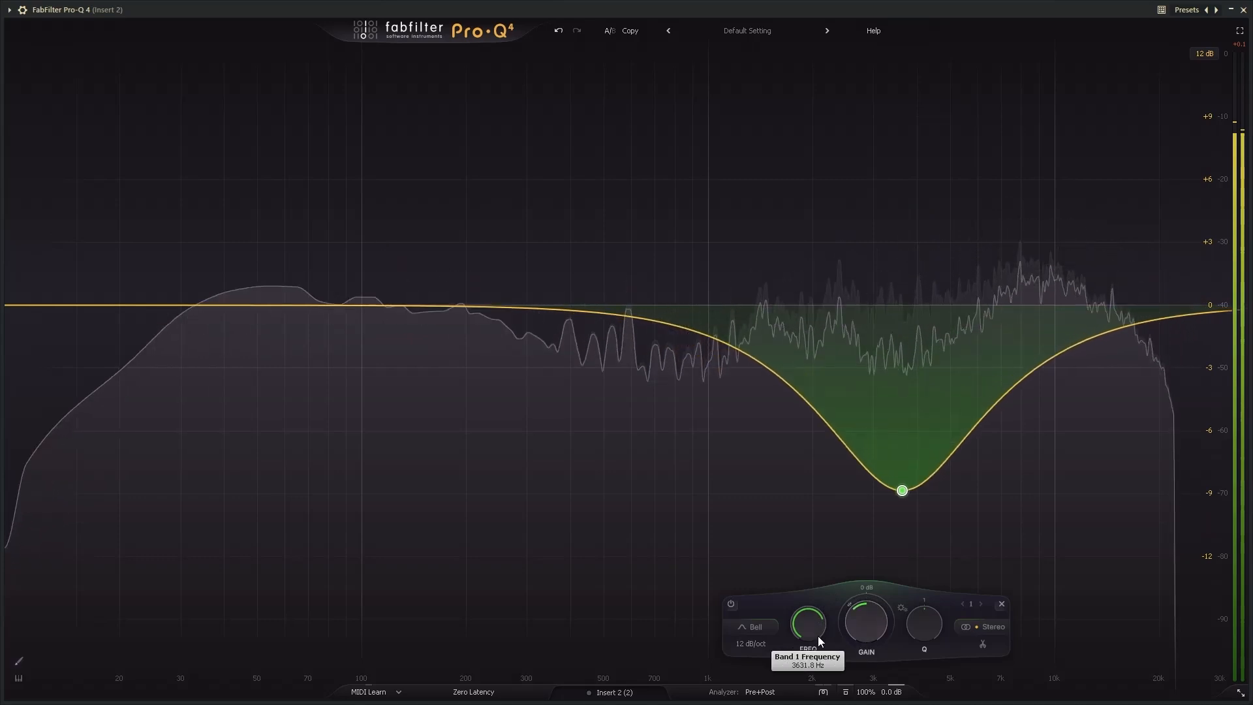
pyautogui.moveTo(933, 618)
pyautogui.mouseDown()
pyautogui.moveTo(934, 533)
pyautogui.moveTo(930, 697)
pyautogui.moveTo(919, 617)
pyautogui.mouseUp()
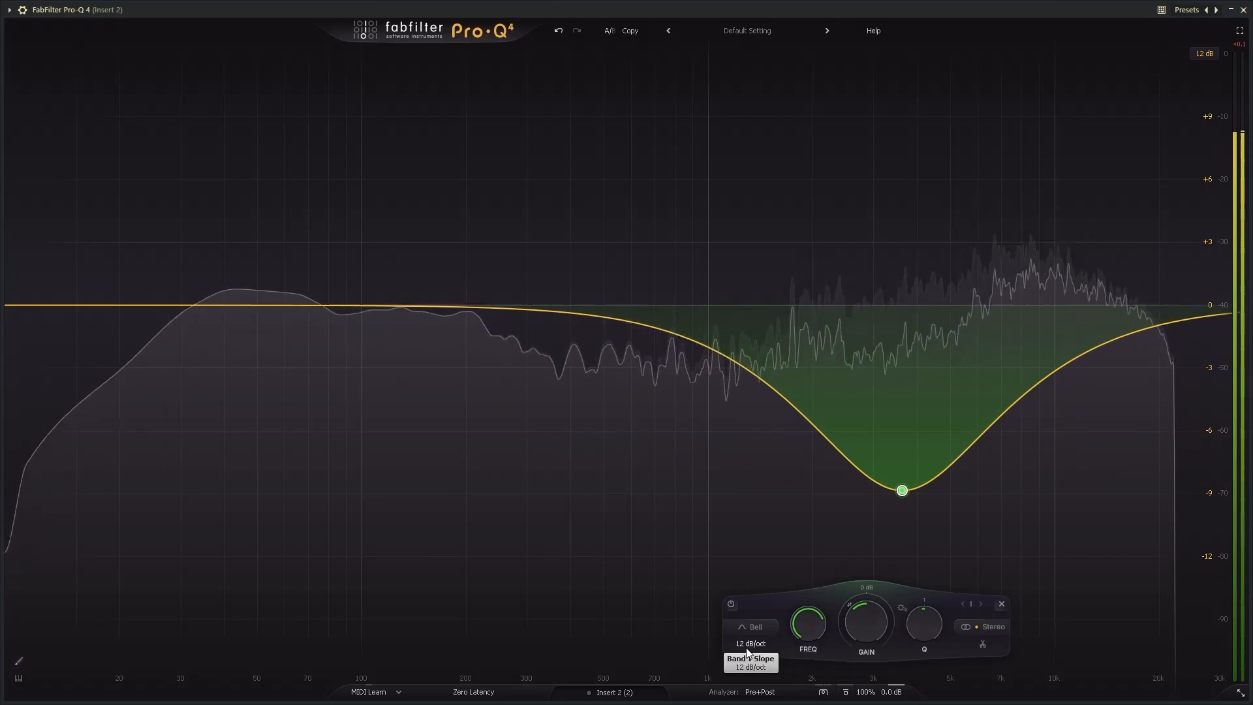
pyautogui.click(763, 645)
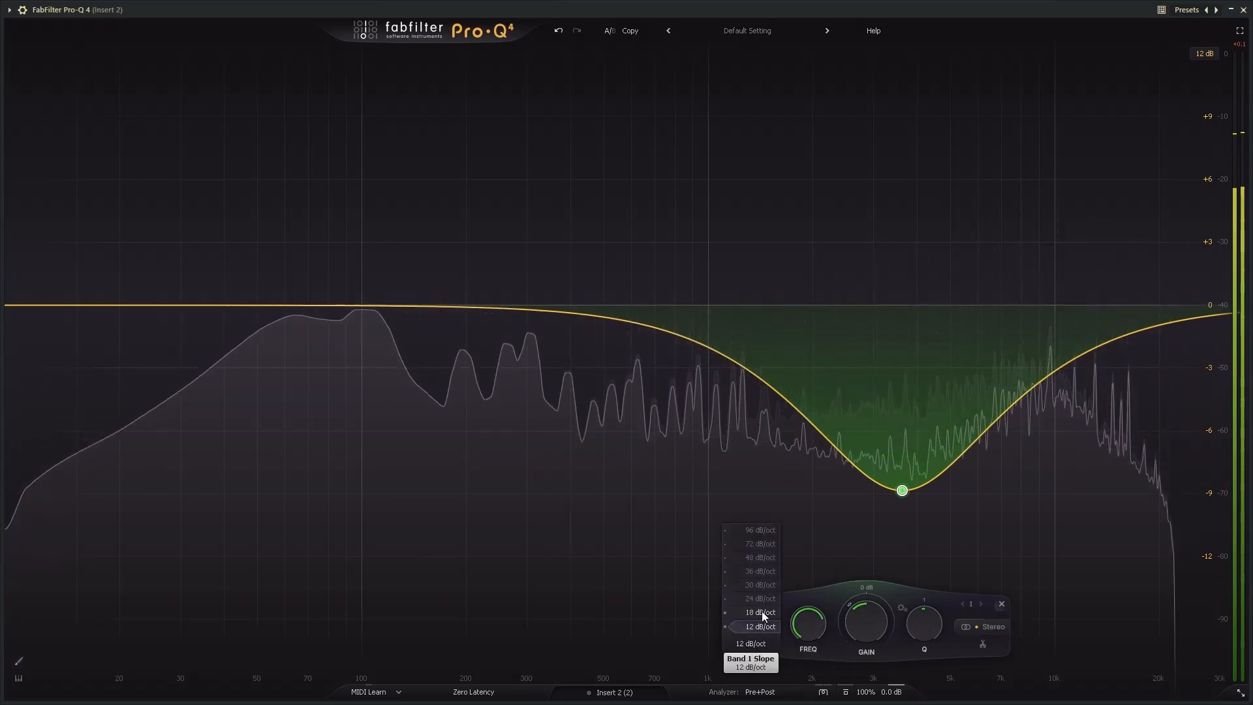
pyautogui.click(758, 544)
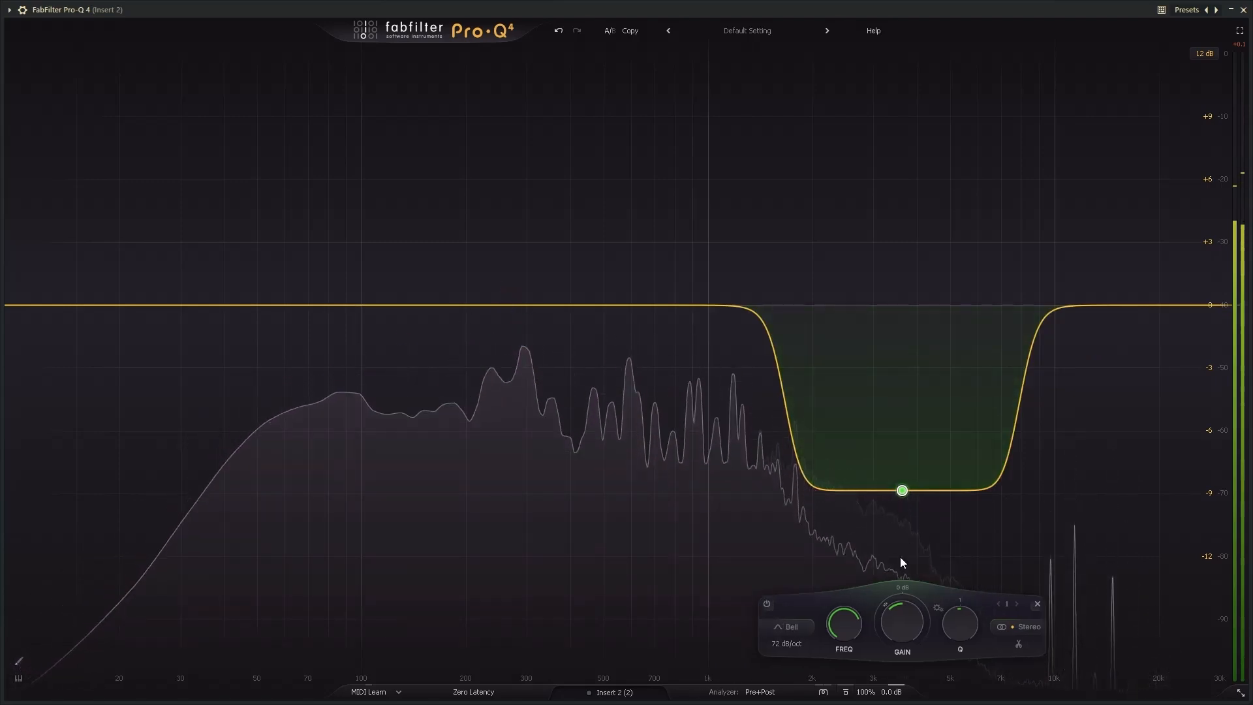
# Step: Change the band to a Low Shelf at about 693 Hz and -8.79 dB, and switch it to a High Shelf
pyautogui.click(792, 623)
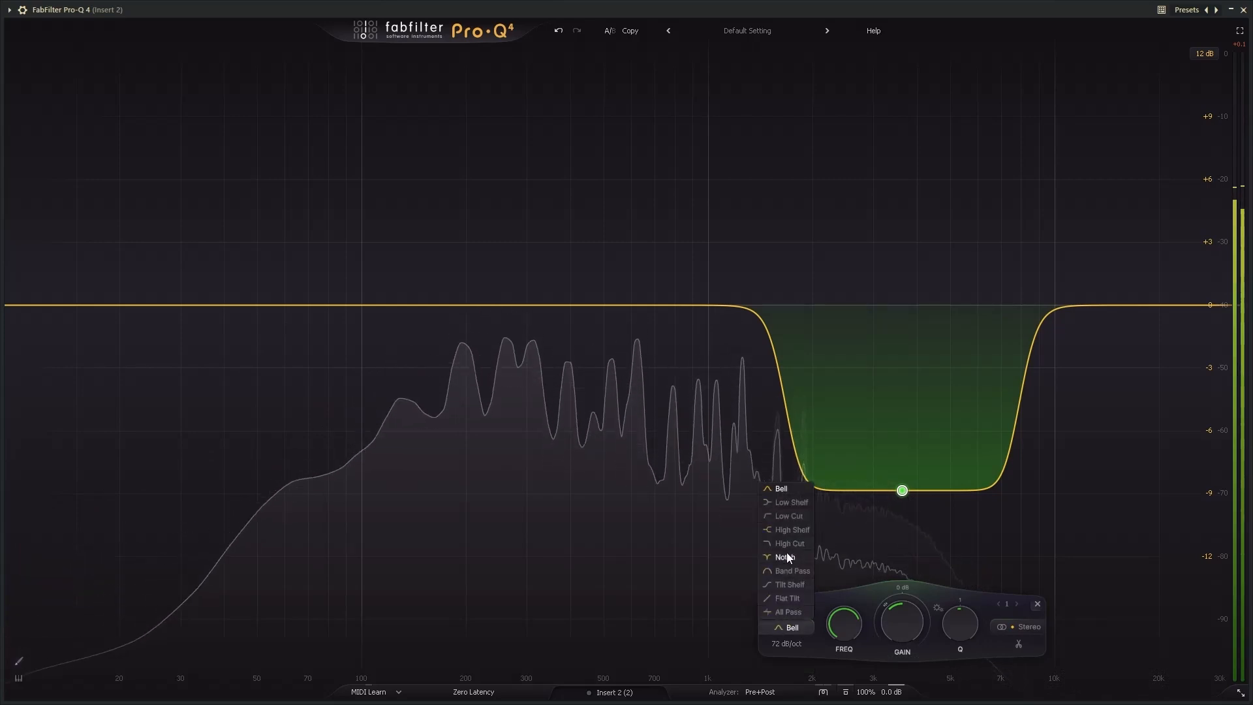
pyautogui.click(792, 503)
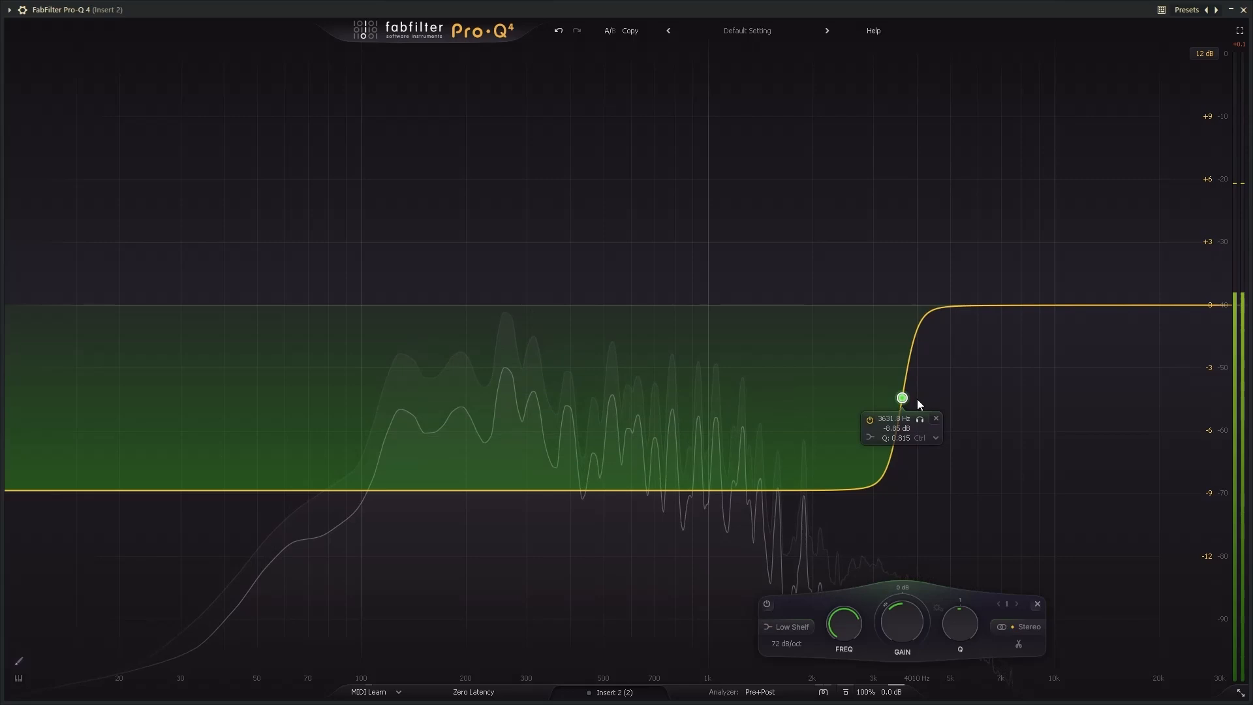
pyautogui.moveTo(902, 397); pyautogui.dragTo(652, 397)
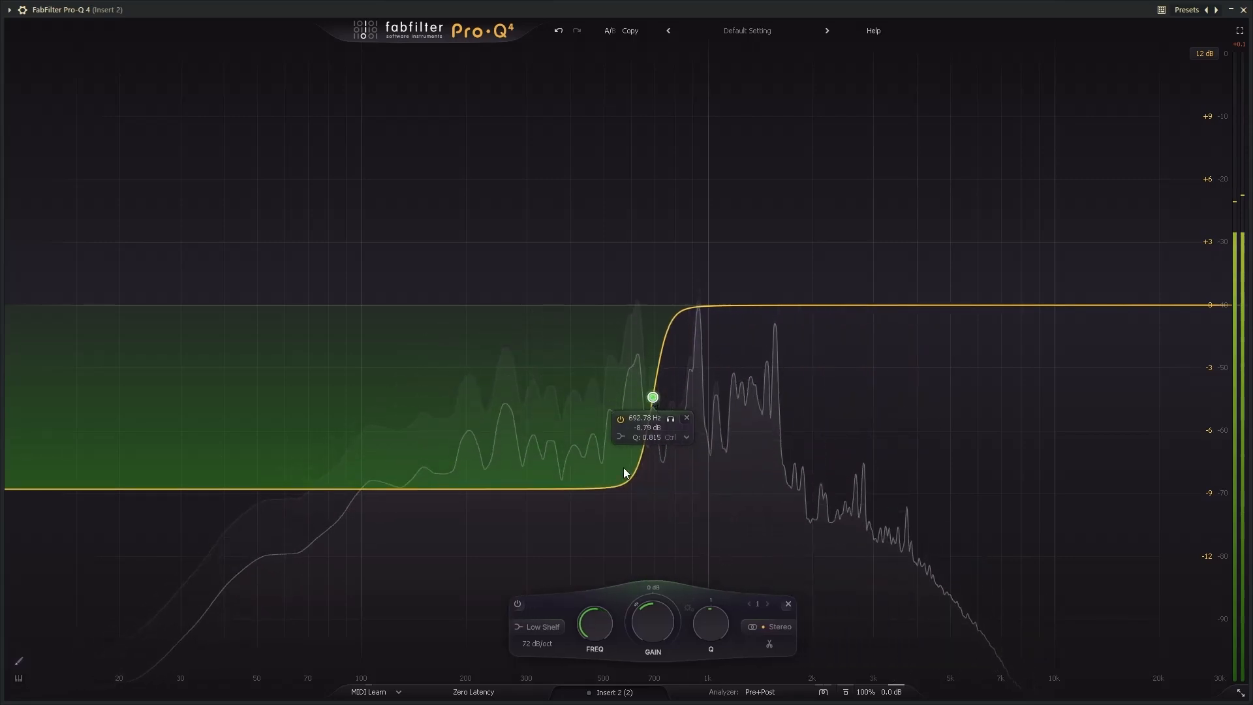
pyautogui.click(551, 625)
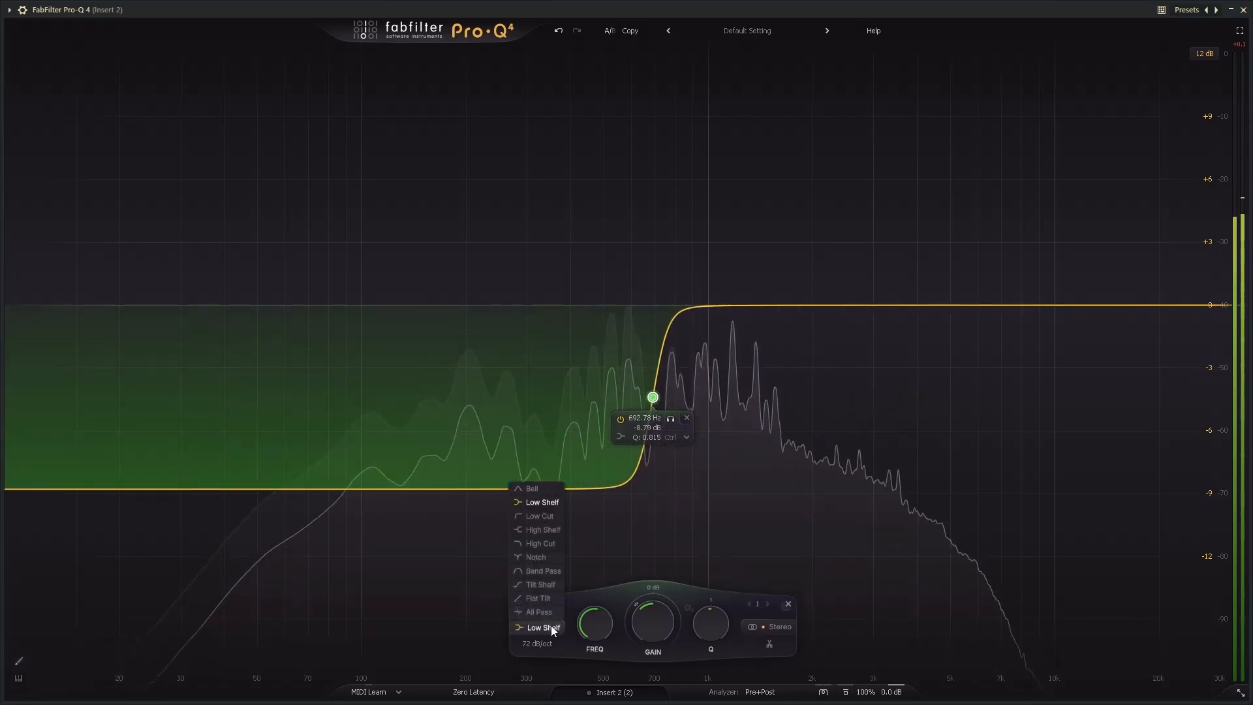
pyautogui.click(545, 530)
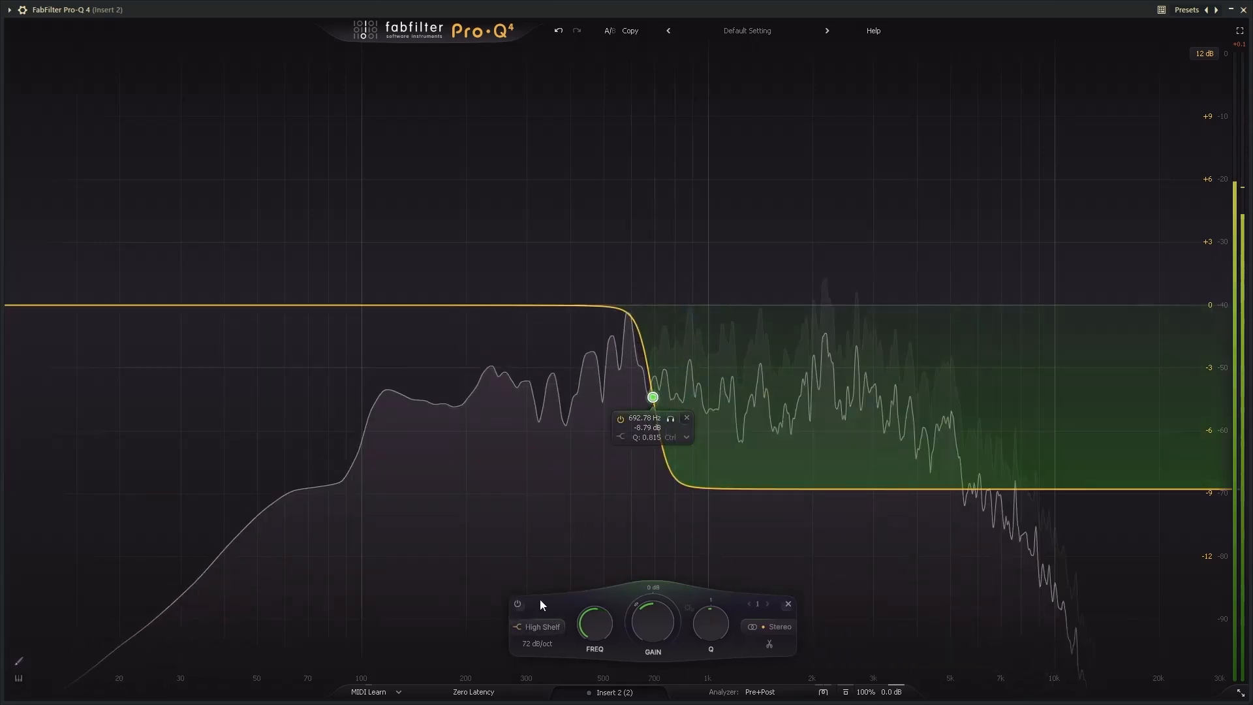
# Step: Change the band to a Low Cut and move its cutoff down to about 641 Hz
pyautogui.click(538, 628)
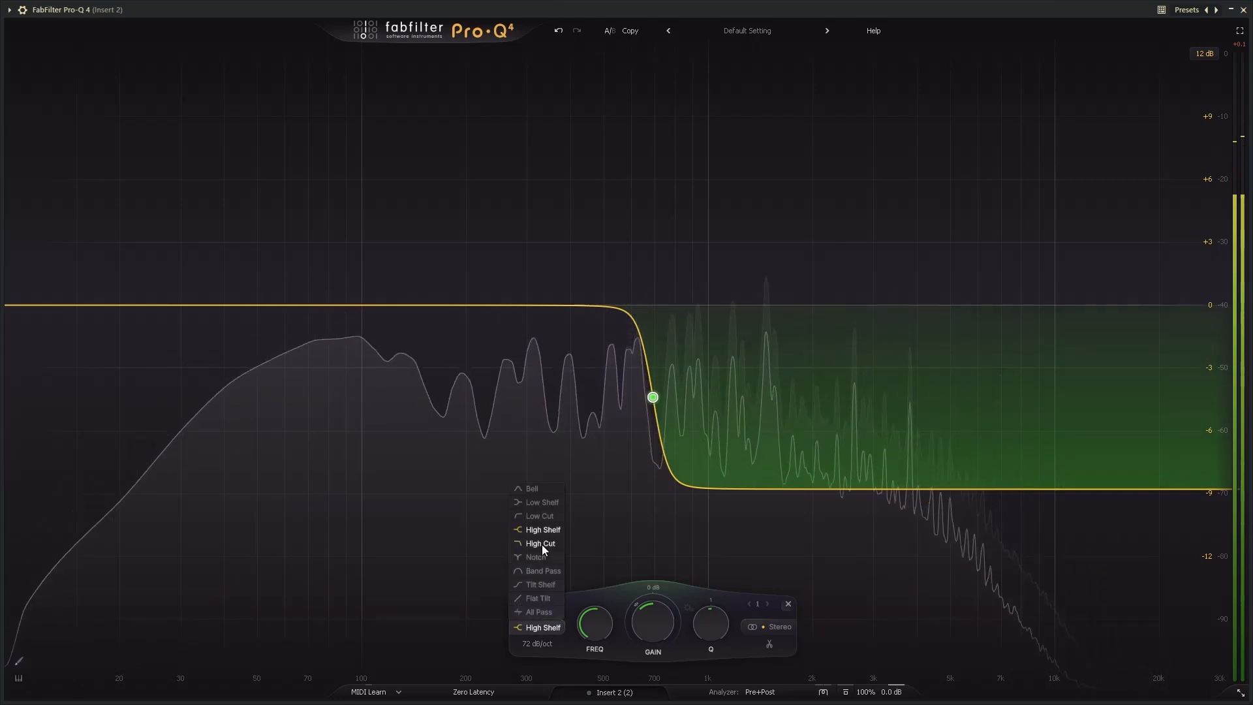
pyautogui.click(542, 517)
pyautogui.moveTo(652, 337)
pyautogui.mouseDown()
pyautogui.moveTo(425, 341)
pyautogui.moveTo(638, 340)
pyautogui.mouseUp()
# Step: Change the band to a High Cut and move its cutoff slightly lower in frequency
pyautogui.click(542, 625)
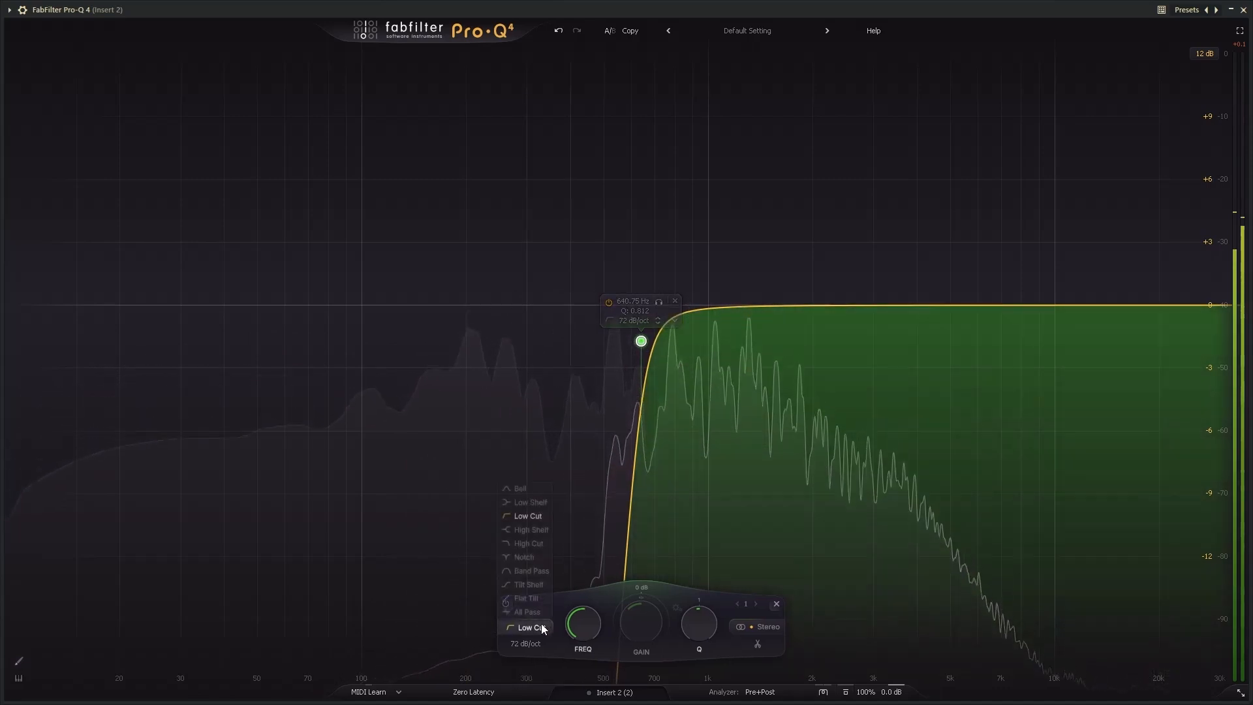
pyautogui.click(535, 542)
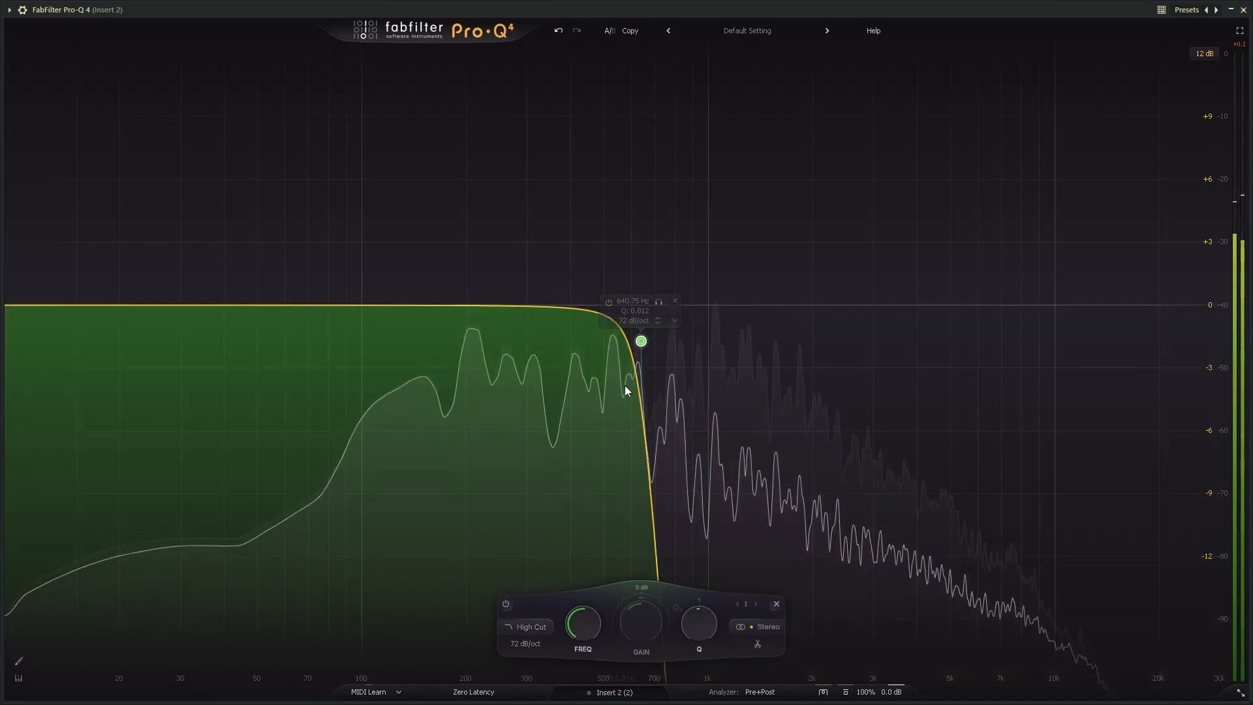
pyautogui.moveTo(641, 341)
pyautogui.mouseDown()
pyautogui.moveTo(517, 340)
pyautogui.moveTo(927, 330)
pyautogui.moveTo(623, 335)
pyautogui.mouseUp()
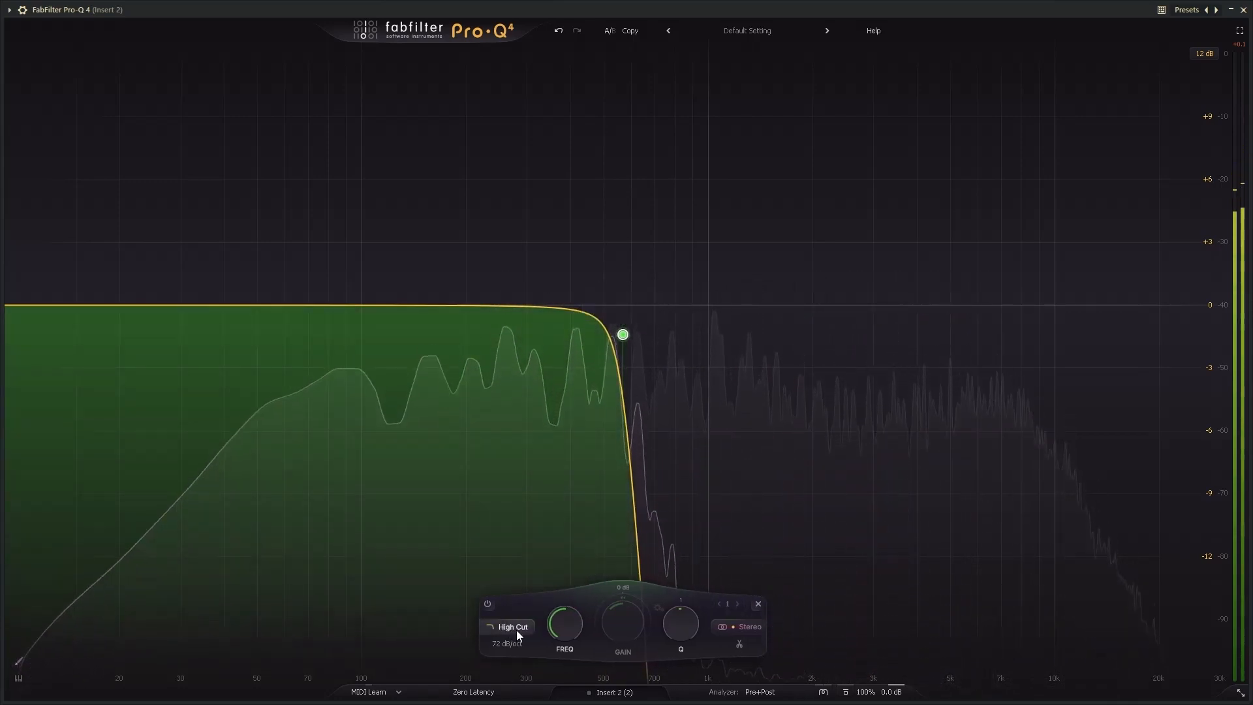
# Step: Try slopes of 24 dB/oct and 6 dB/oct on the High Cut band, and set the slope to 96 dB/oct
pyautogui.click(517, 630)
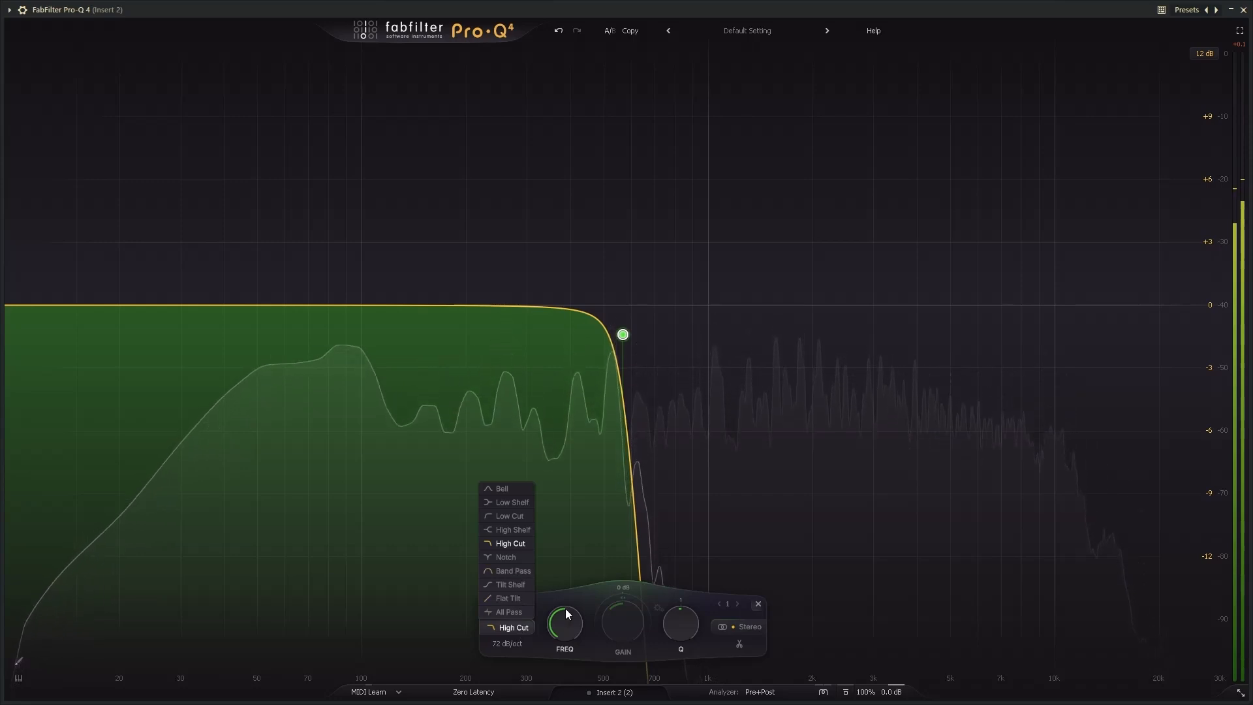
pyautogui.click(511, 644)
pyautogui.click(511, 645)
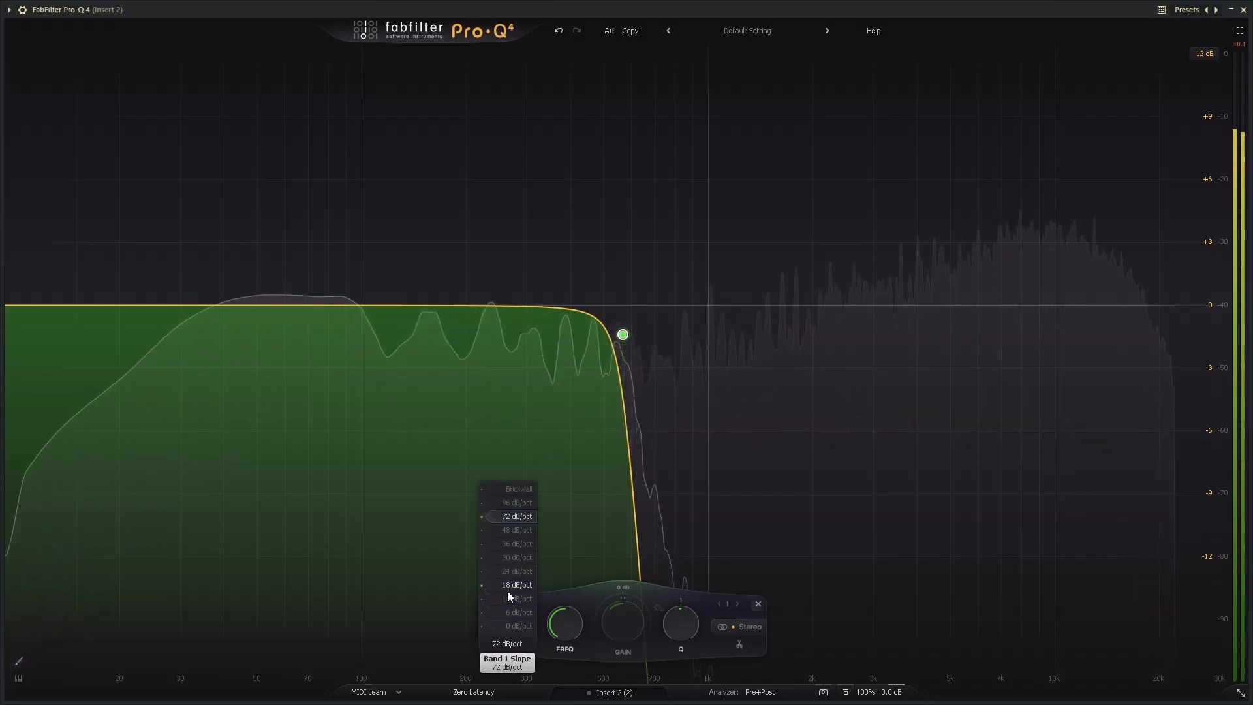
pyautogui.click(506, 573)
pyautogui.click(512, 646)
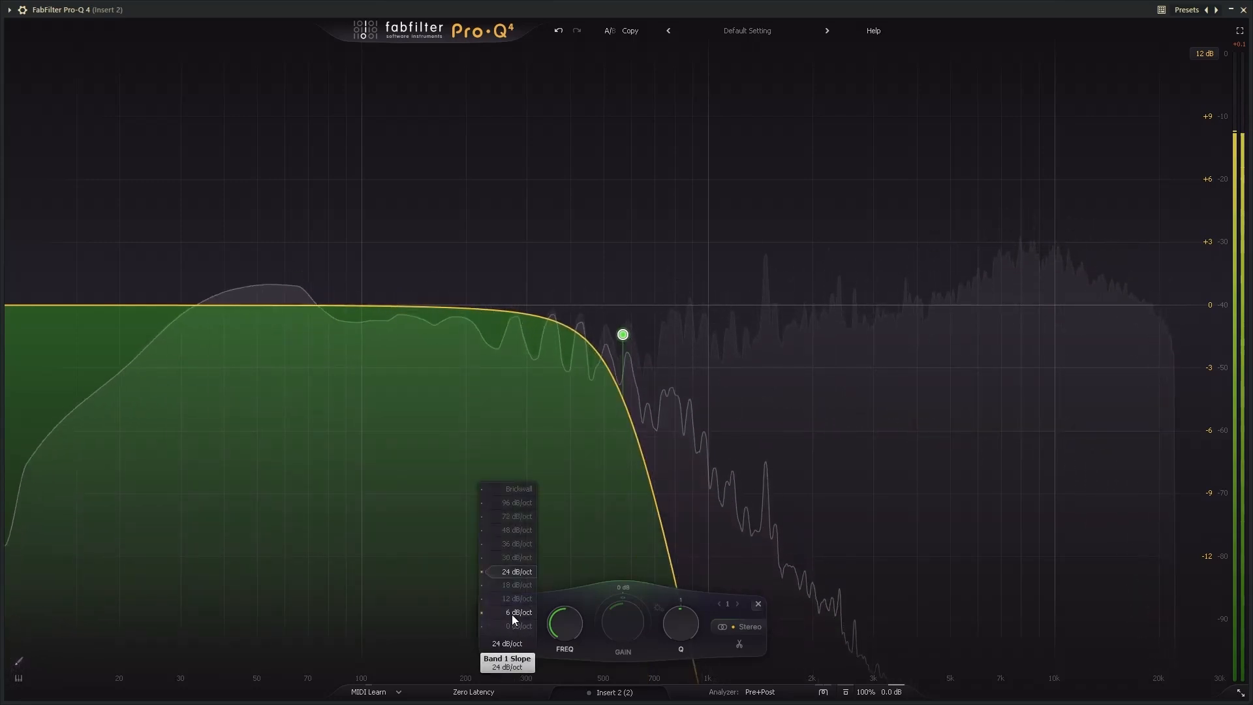
pyautogui.click(511, 614)
pyautogui.click(508, 643)
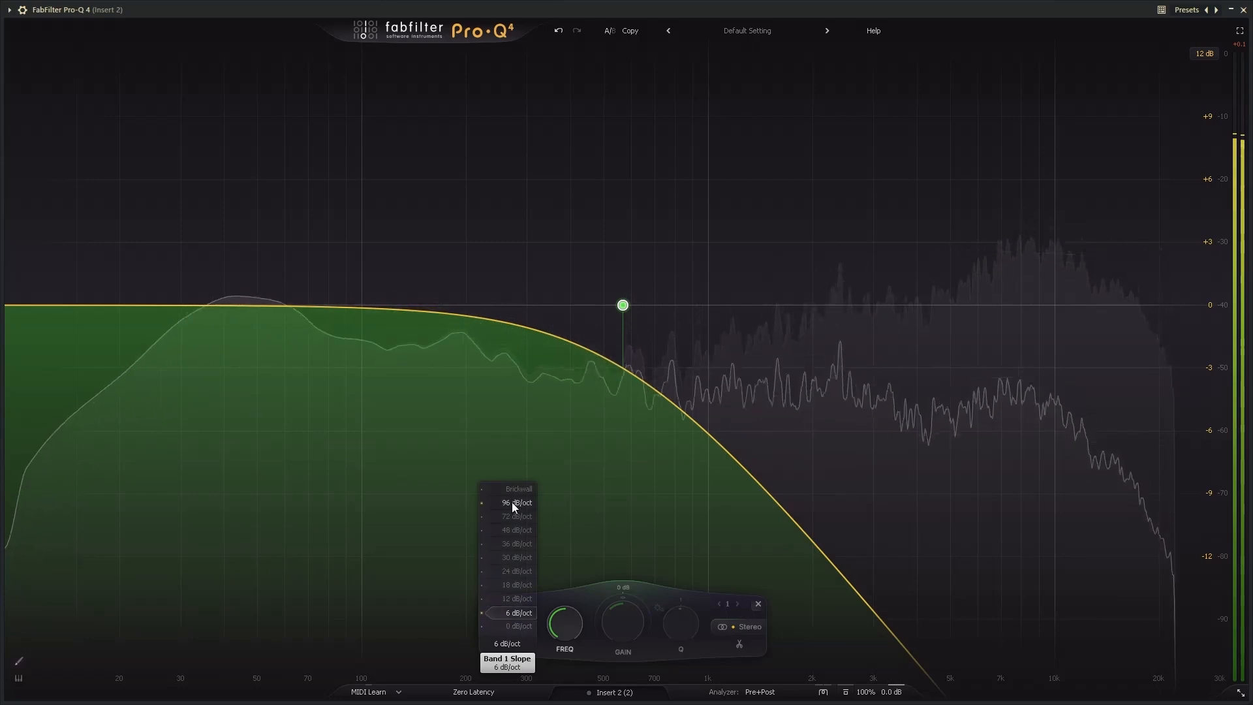
pyautogui.click(511, 502)
pyautogui.click(509, 646)
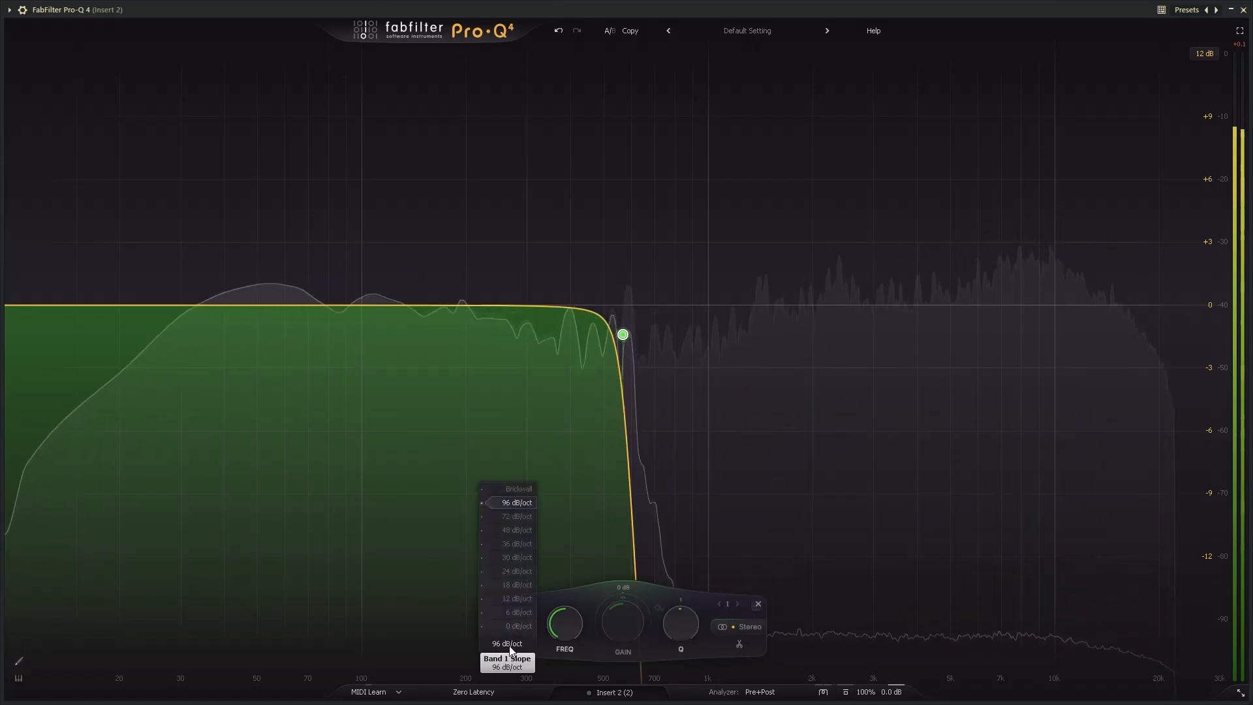
# Step: Change the band to a Notch near 3216.5 Hz, narrow its Q to 1.575, and sweep it down to about 529 Hz
pyautogui.click(507, 628)
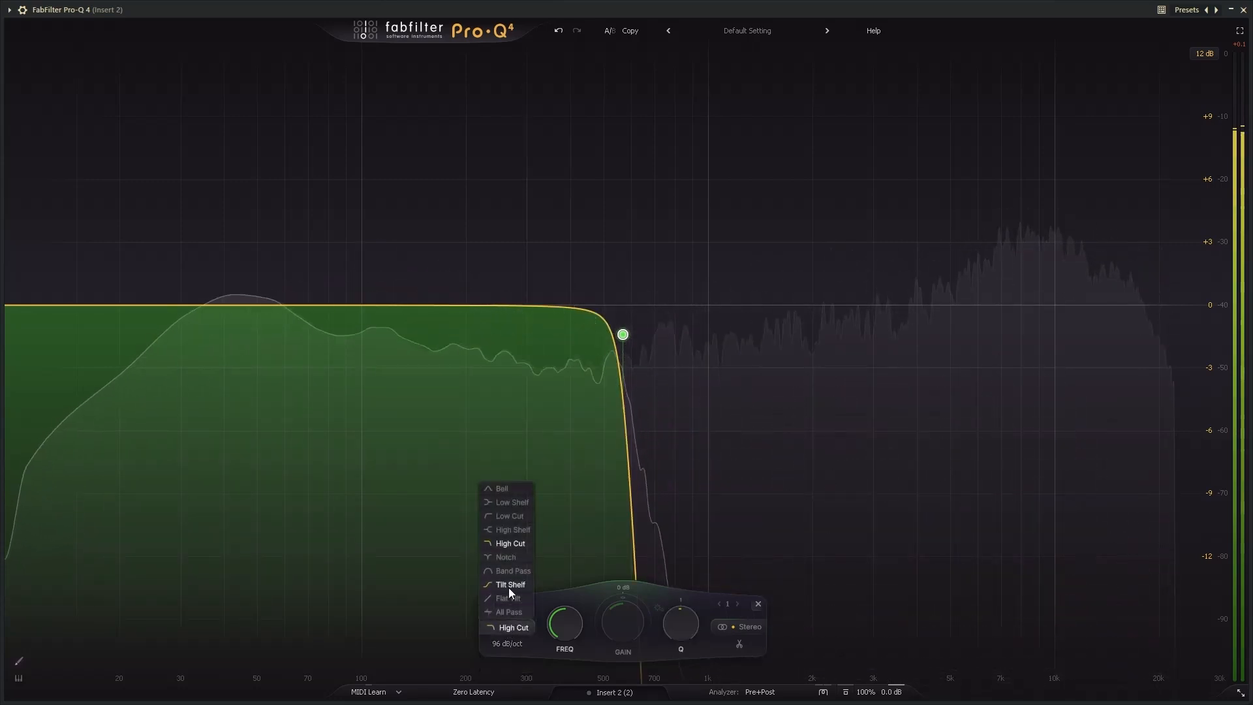
pyautogui.click(512, 559)
pyautogui.moveTo(623, 305); pyautogui.dragTo(887, 313)
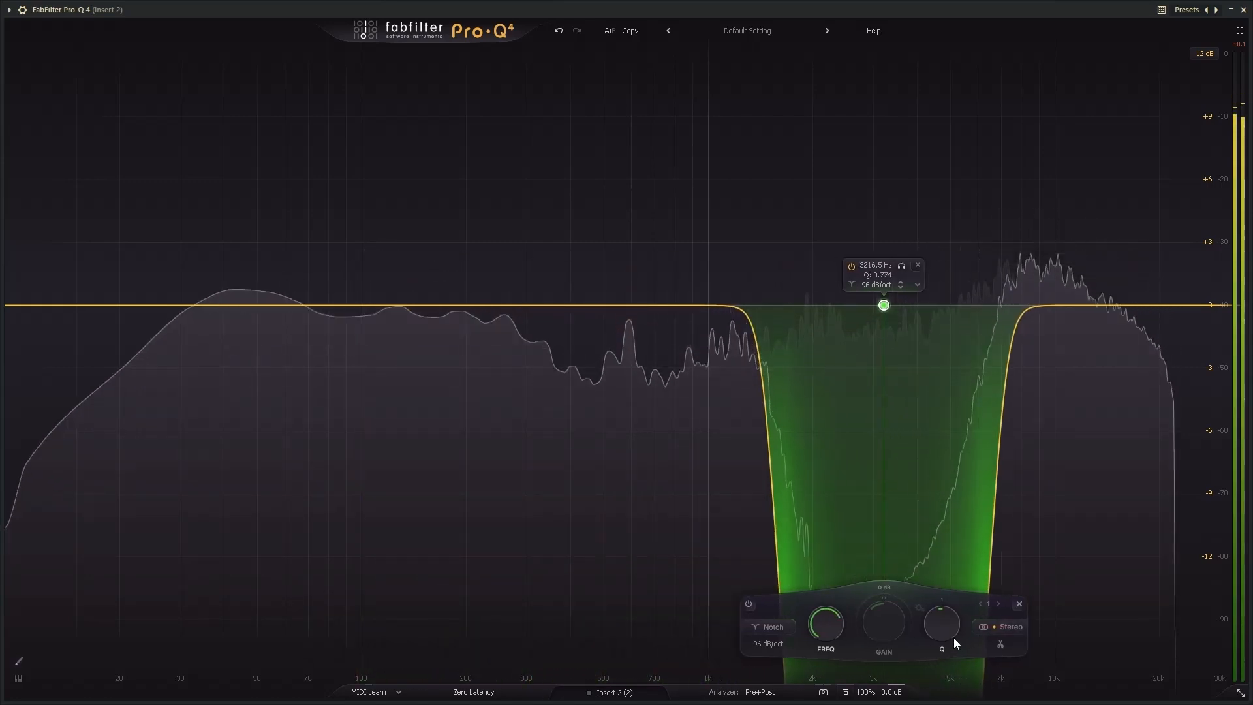
pyautogui.moveTo(952, 637)
pyautogui.mouseDown()
pyautogui.moveTo(942, 658)
pyautogui.moveTo(941, 628)
pyautogui.mouseUp()
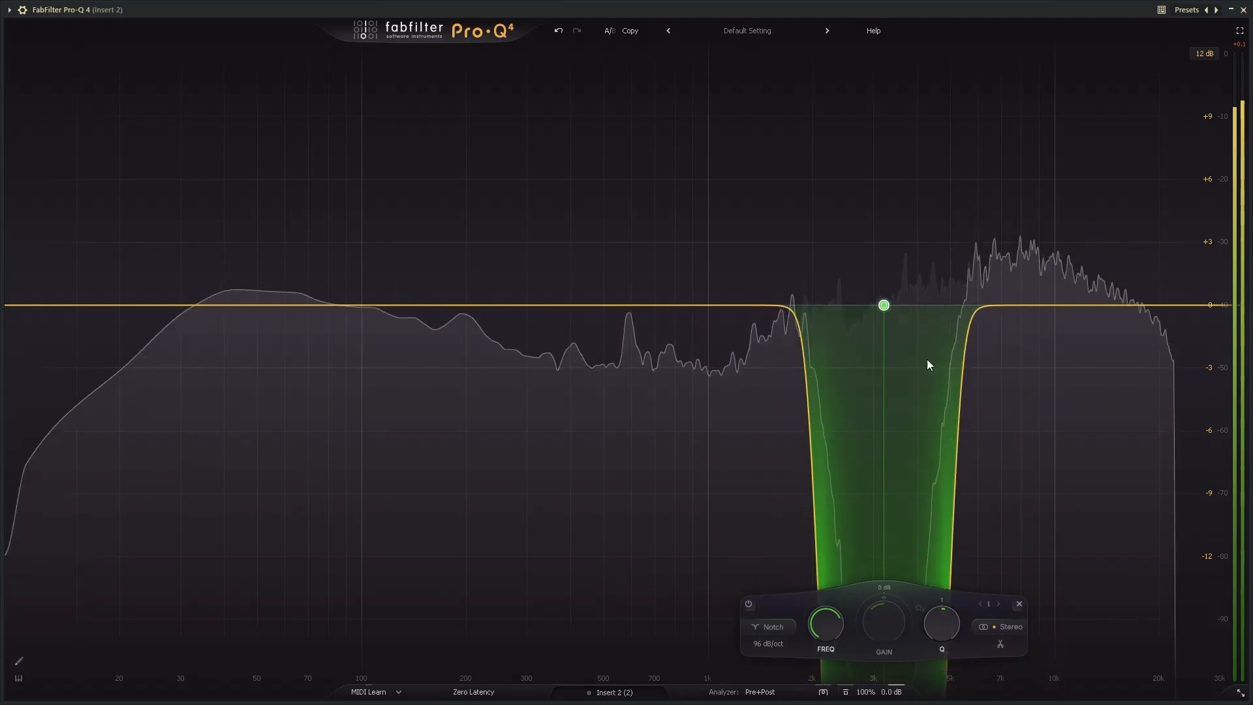
pyautogui.moveTo(883, 301); pyautogui.dragTo(611, 298)
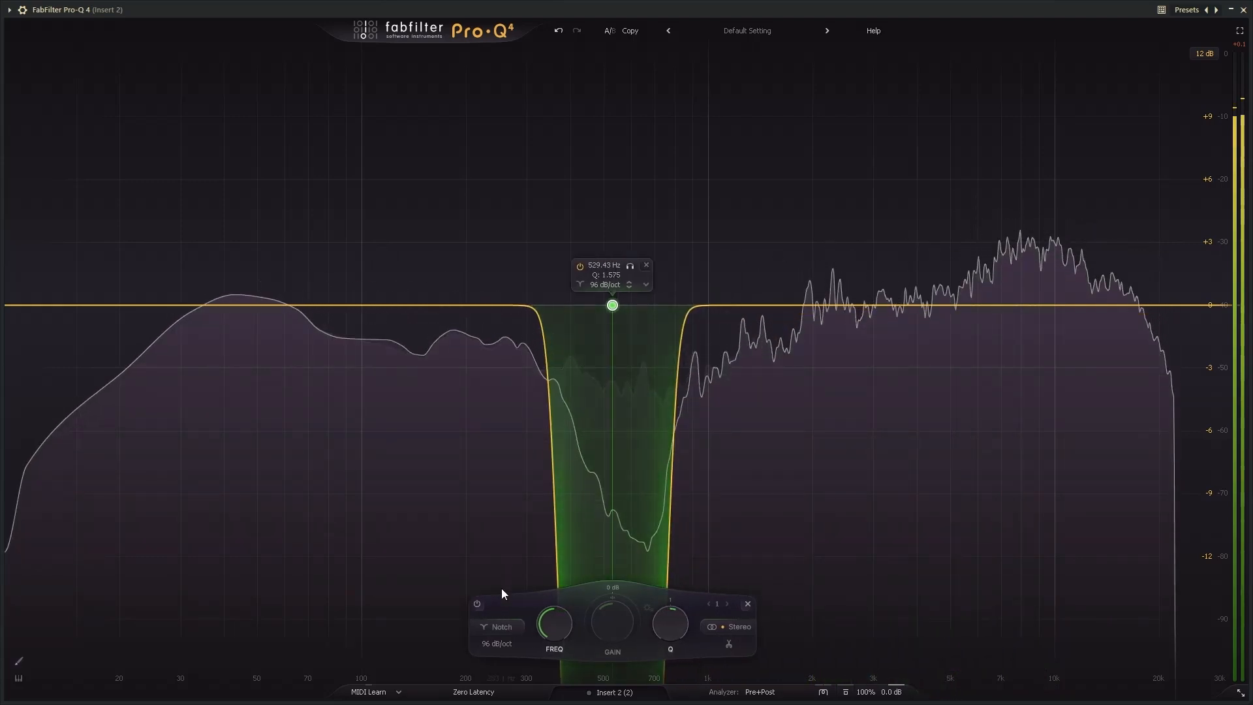
# Step: Change the band to a Band Pass, move it higher in frequency and narrow its Q to about 1.853
pyautogui.click(501, 625)
pyautogui.click(501, 571)
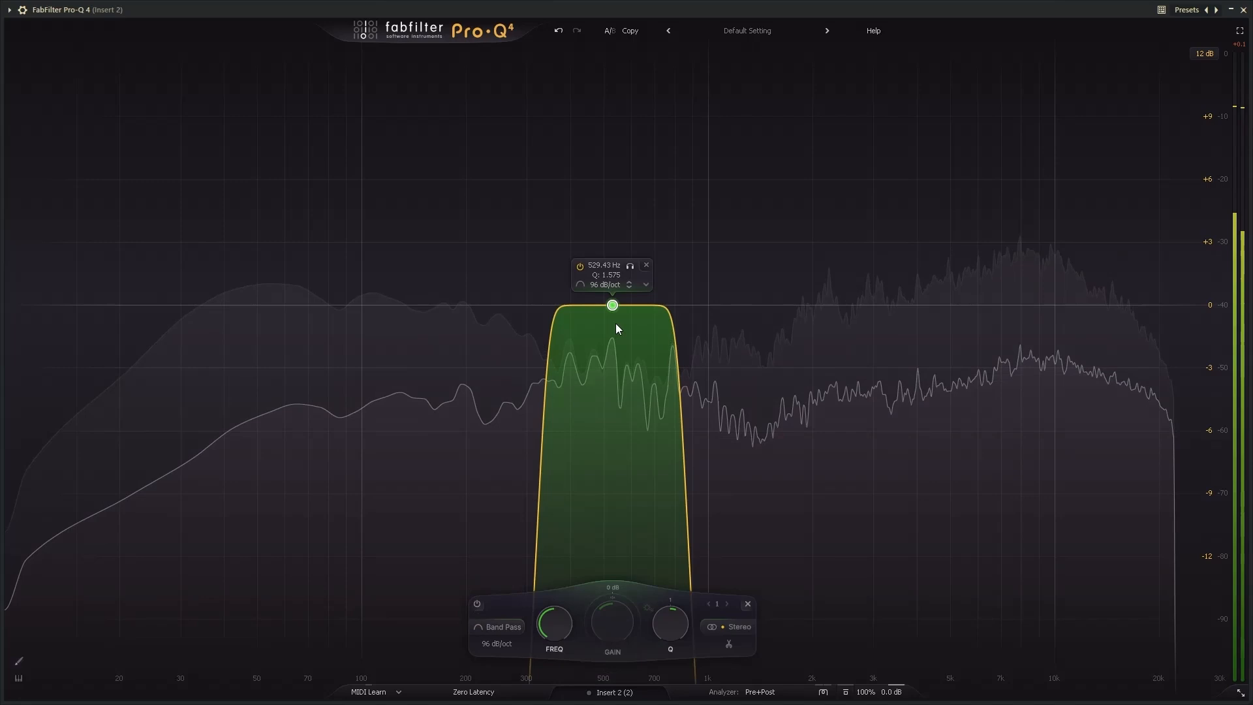
pyautogui.moveTo(612, 305); pyautogui.dragTo(674, 295)
pyautogui.scroll(2, 674, 295)
# Step: Change the band to a Tilt Shelf and place it at about 638 Hz with -4.99 dB gain
pyautogui.click(561, 632)
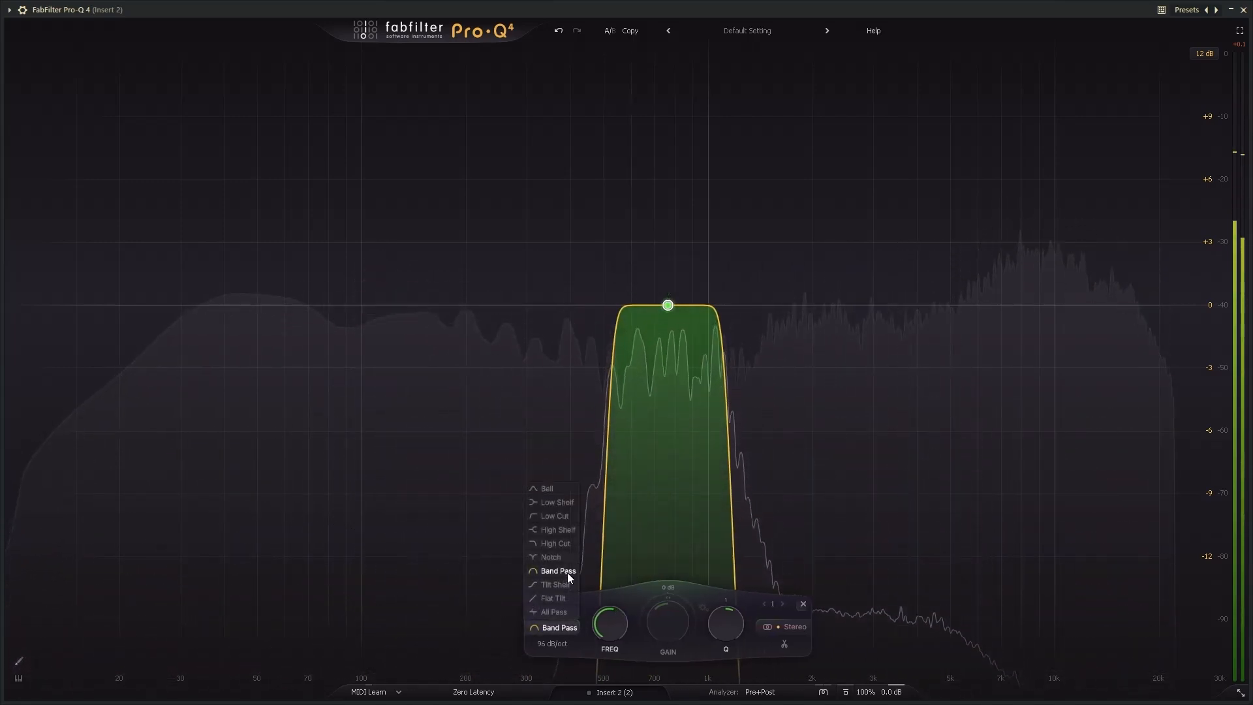
pyautogui.click(565, 583)
pyautogui.moveTo(673, 480); pyautogui.dragTo(640, 409)
# Step: Change the band to a Flat Tilt and place it at about 666 Hz with about -6 dB gain
pyautogui.click(535, 627)
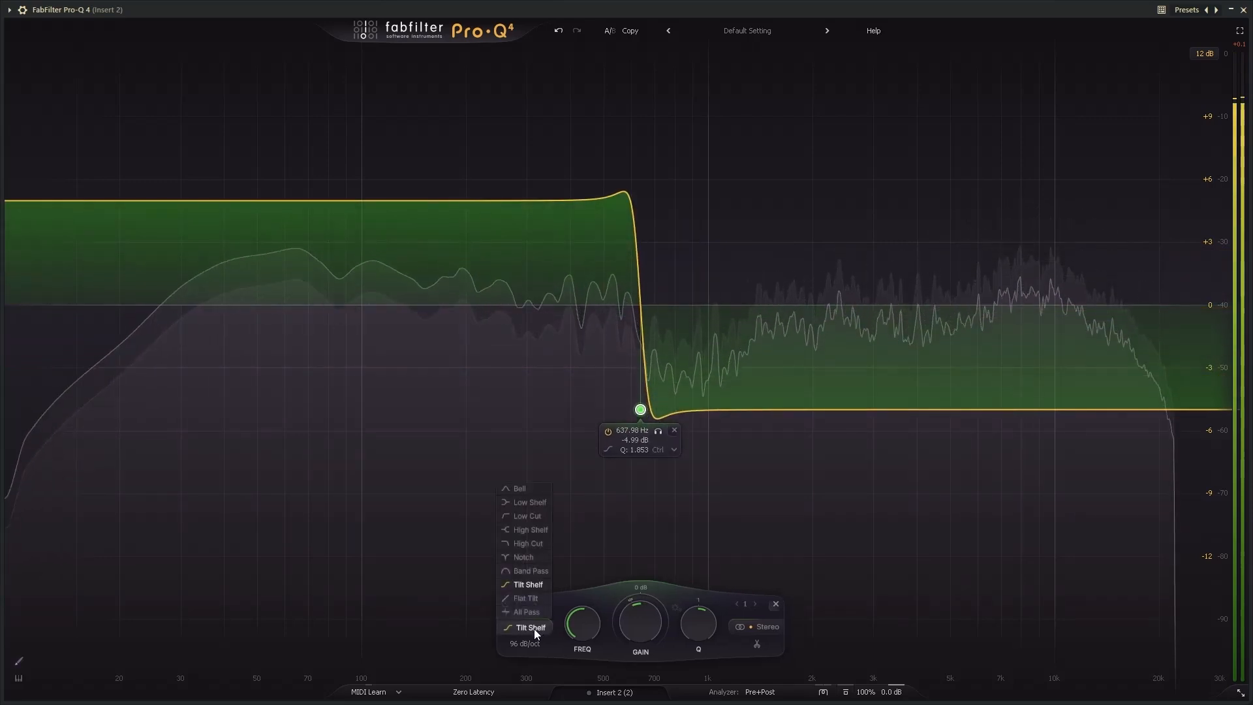
pyautogui.click(530, 598)
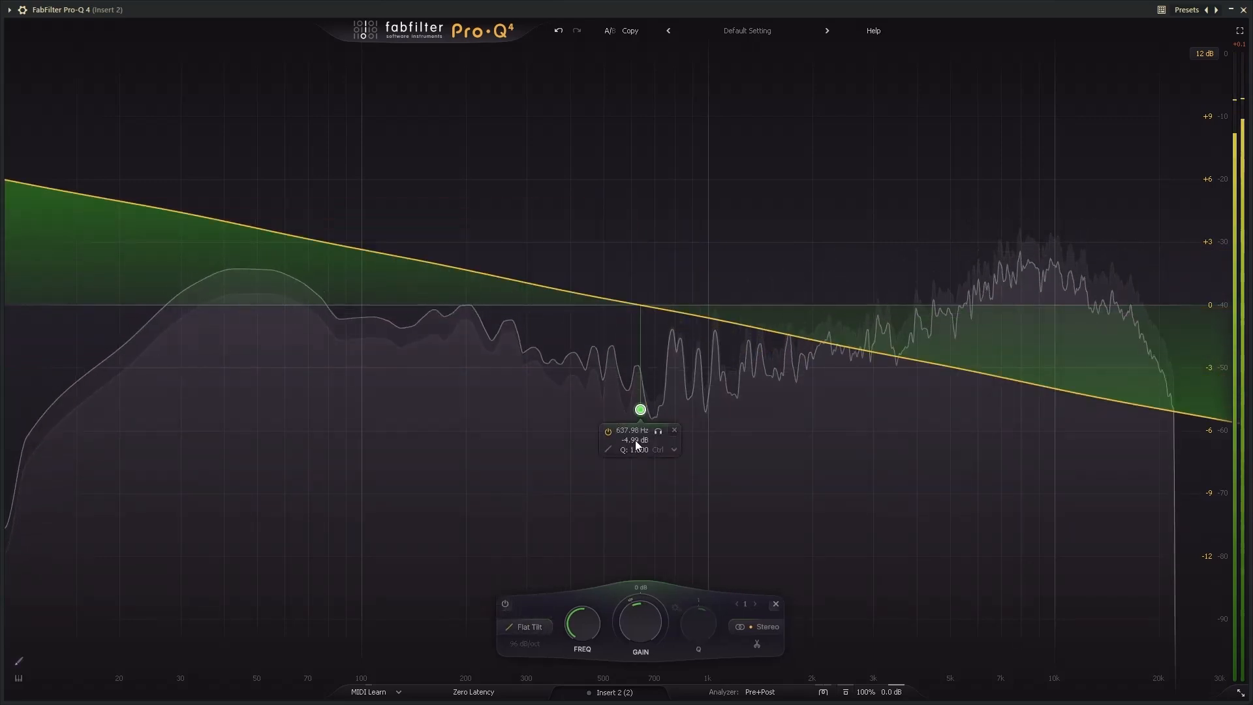
pyautogui.moveTo(640, 410)
pyautogui.mouseDown()
pyautogui.moveTo(650, 153)
pyautogui.moveTo(661, 377)
pyautogui.moveTo(647, 432)
pyautogui.mouseUp()
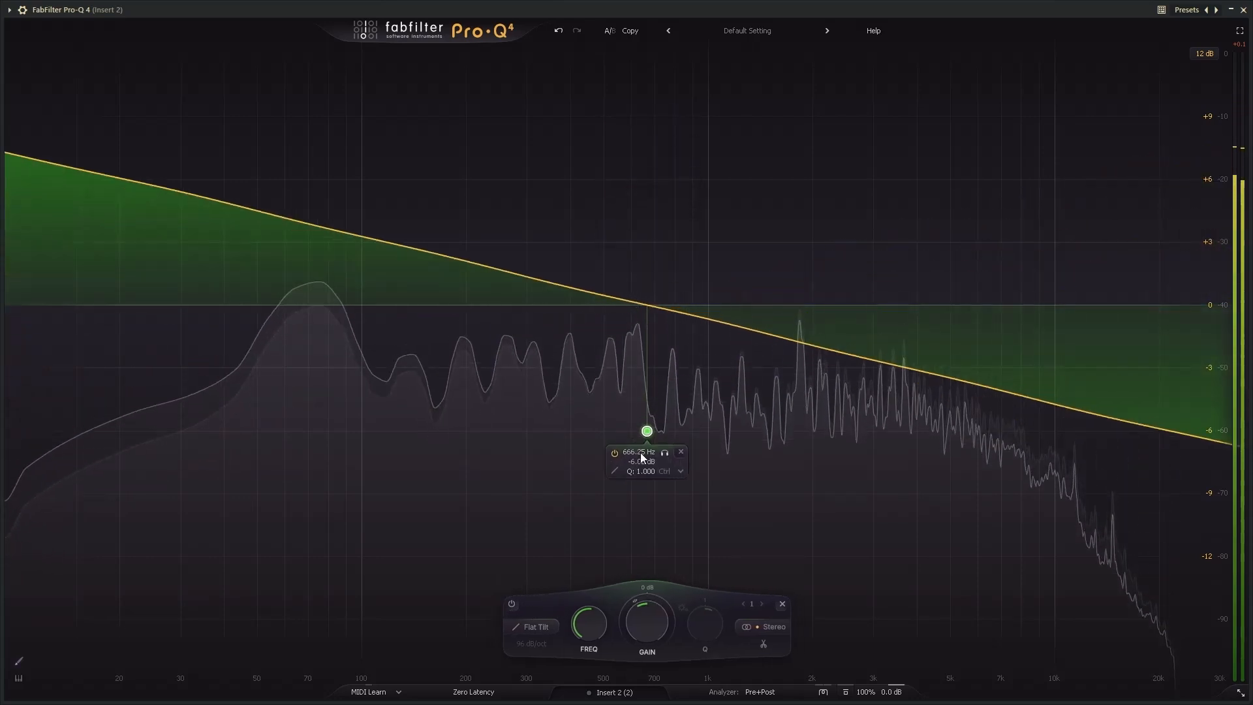
# Step: Change the band to an All Pass and move it to about 473 Hz with a Q of about 2.22
pyautogui.click(550, 628)
pyautogui.click(542, 613)
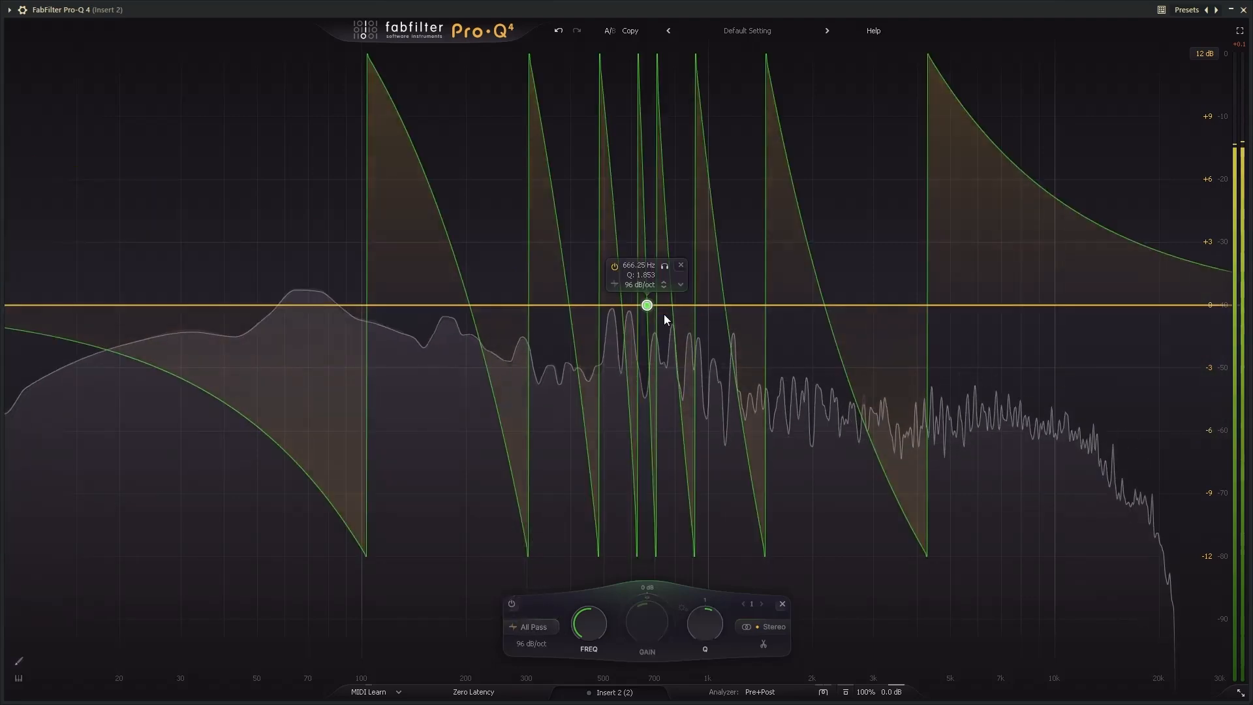
pyautogui.moveTo(646, 303); pyautogui.dragTo(595, 295)
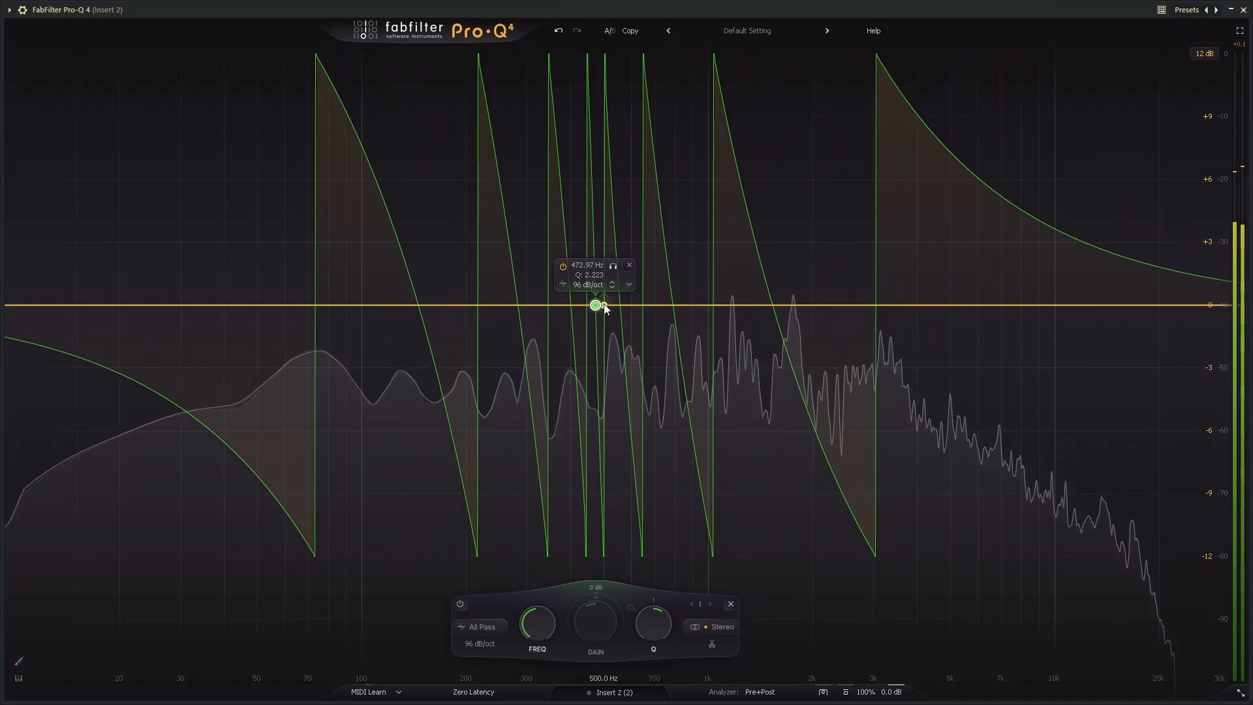
# Step: Change the band back to a Bell, move it higher in frequency and set its slope to 30 dB/oct
pyautogui.click(484, 628)
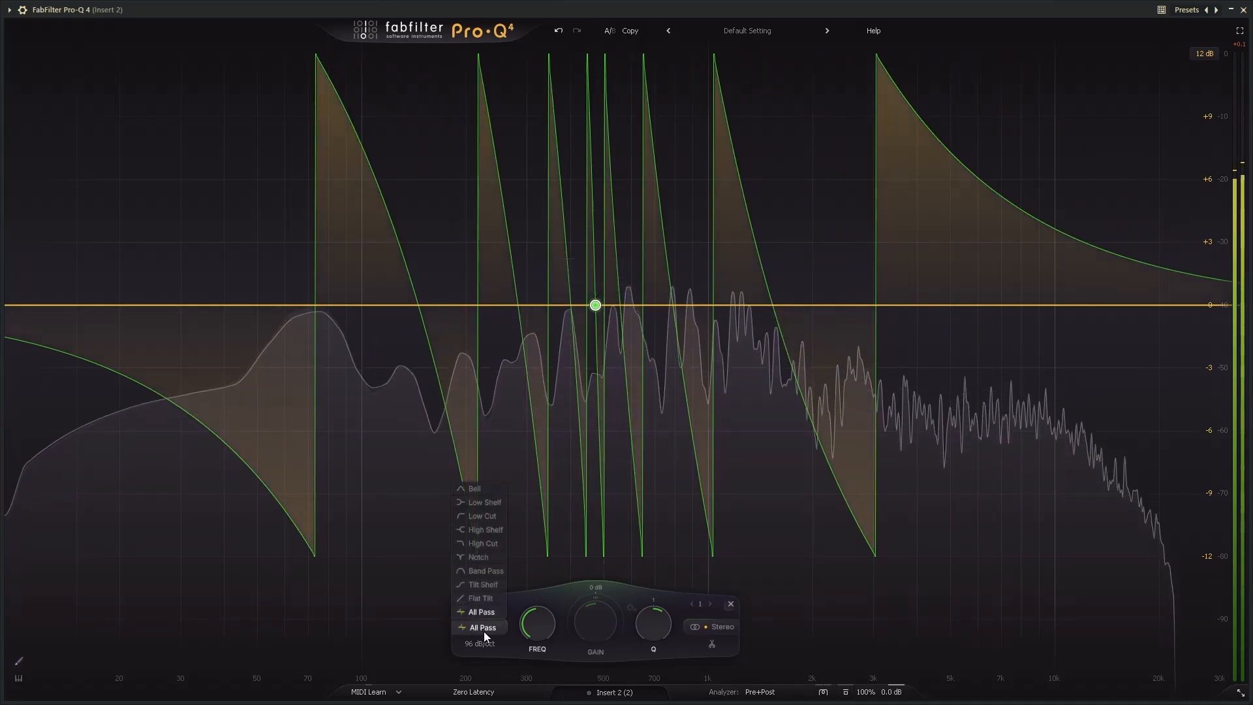
pyautogui.click(482, 487)
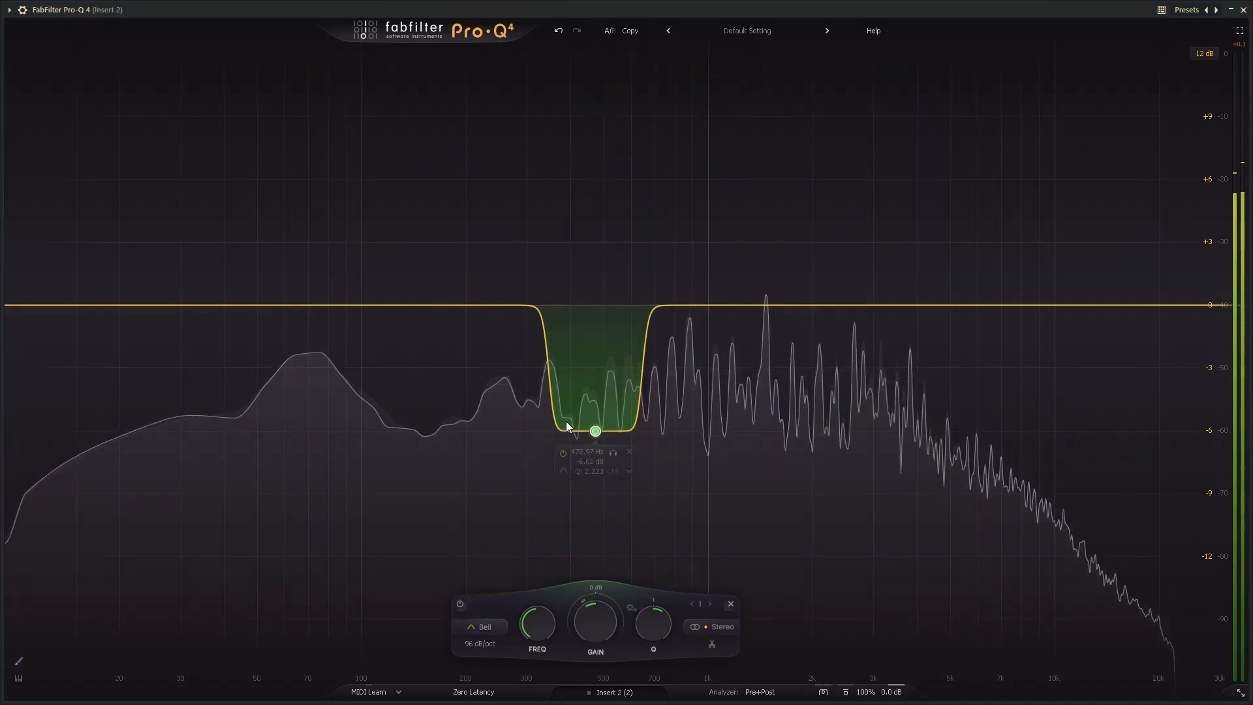
pyautogui.moveTo(596, 429); pyautogui.dragTo(669, 428)
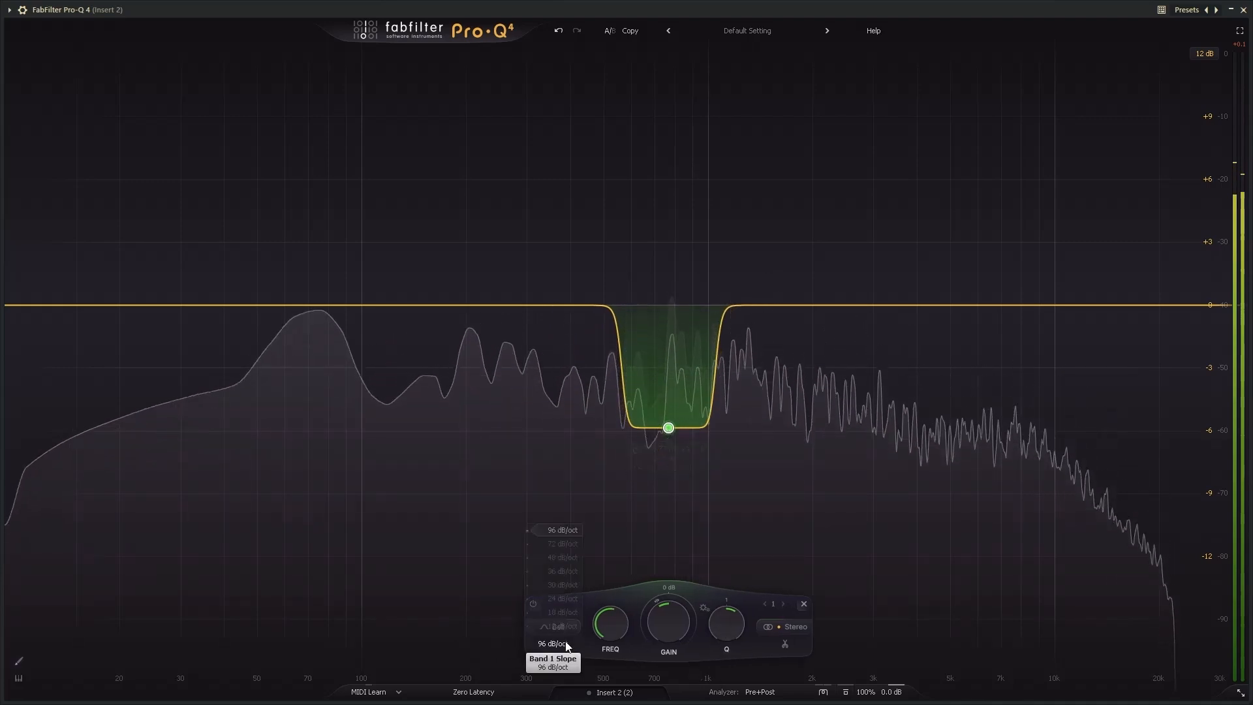
pyautogui.click(559, 587)
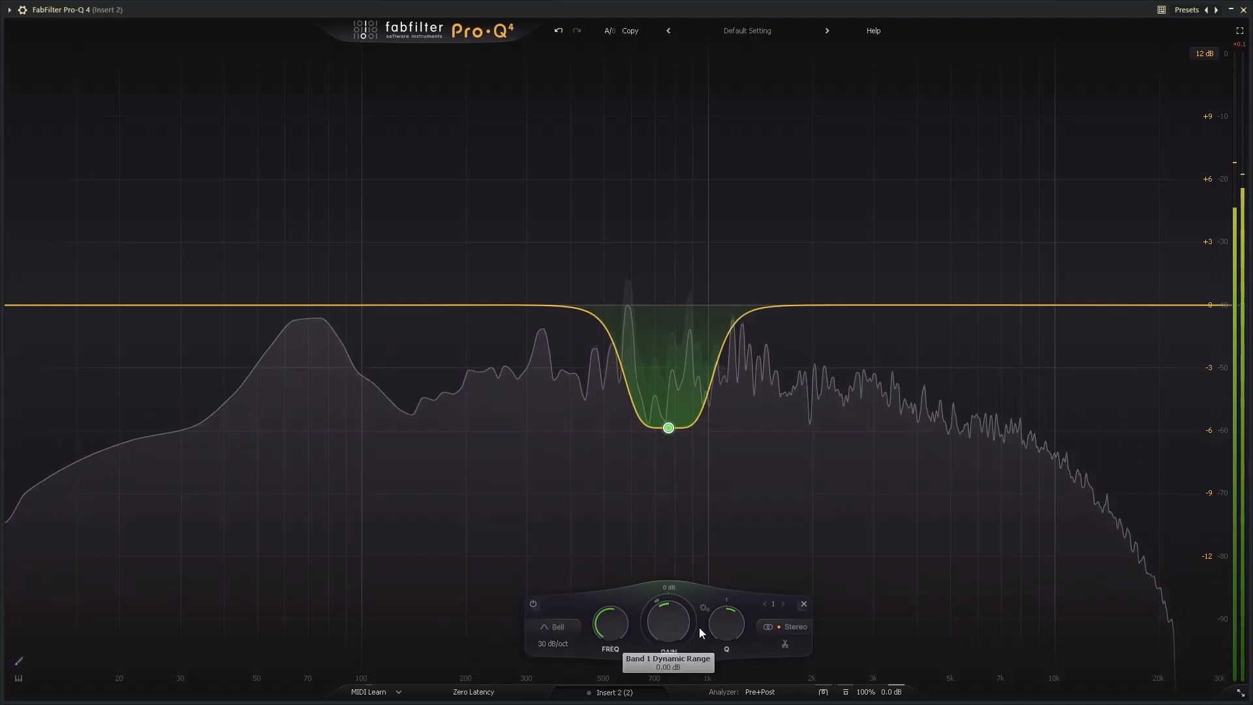
# Step: Limit the band to the Left channel, widen its Q to about 0.5, and switch it to the Right channel
pyautogui.click(795, 628)
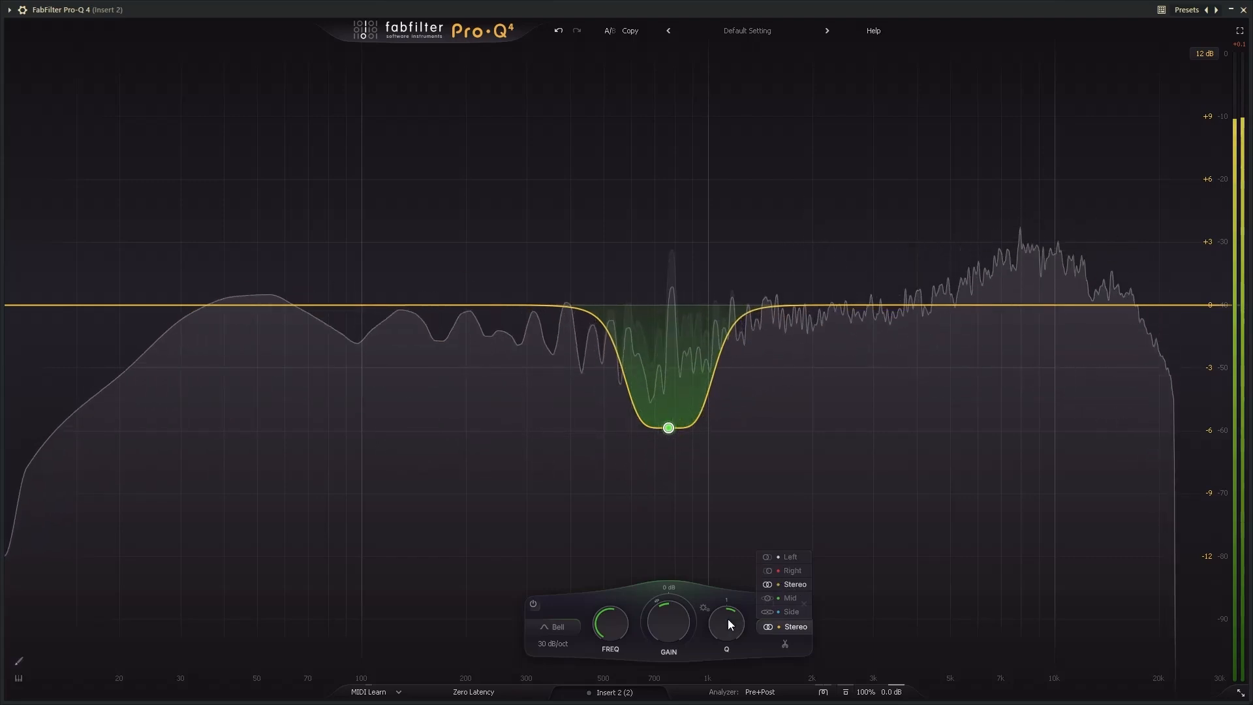
pyautogui.click(787, 558)
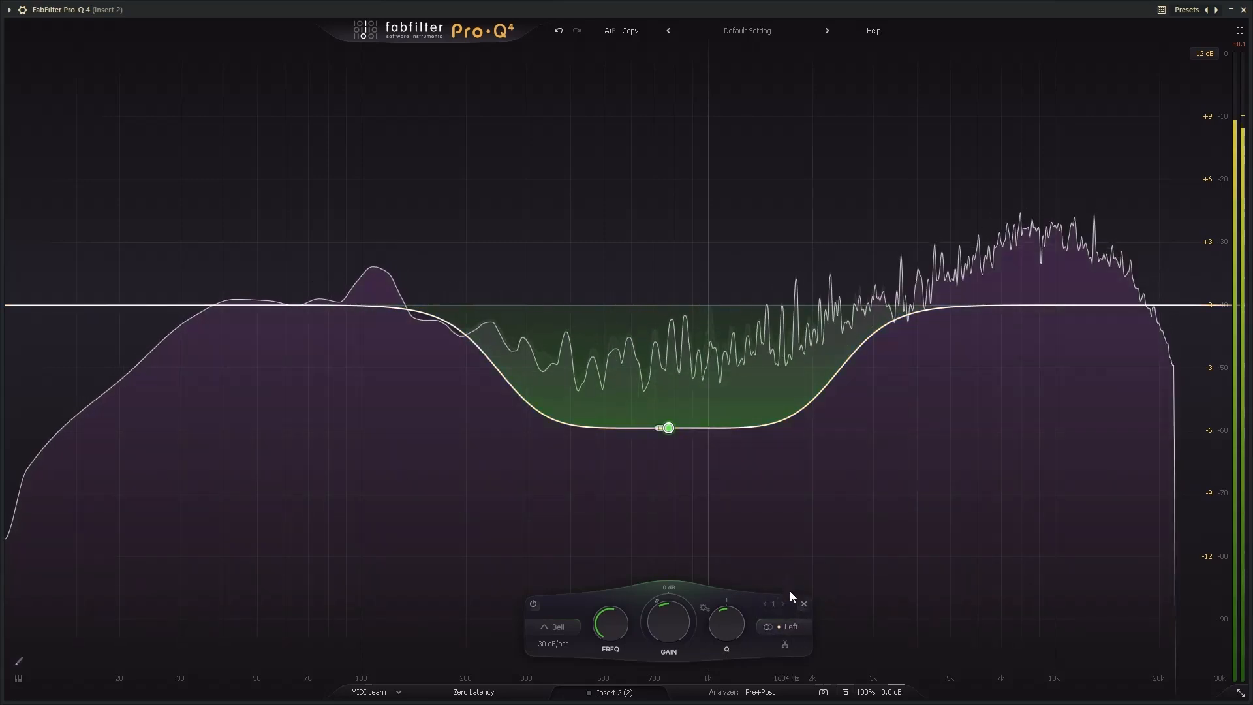
pyautogui.click(783, 574)
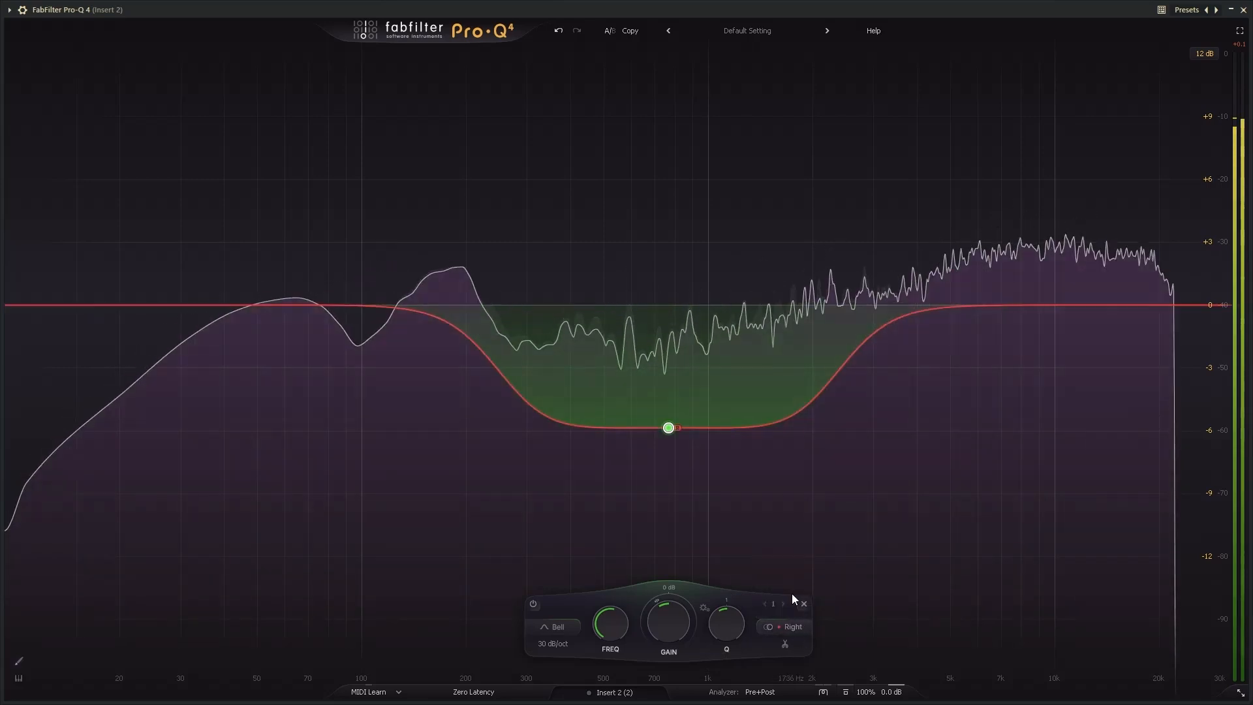
# Step: Set the band to process only the Mid signal and place it at about 1903 Hz with about +7 dB gain
pyautogui.click(791, 627)
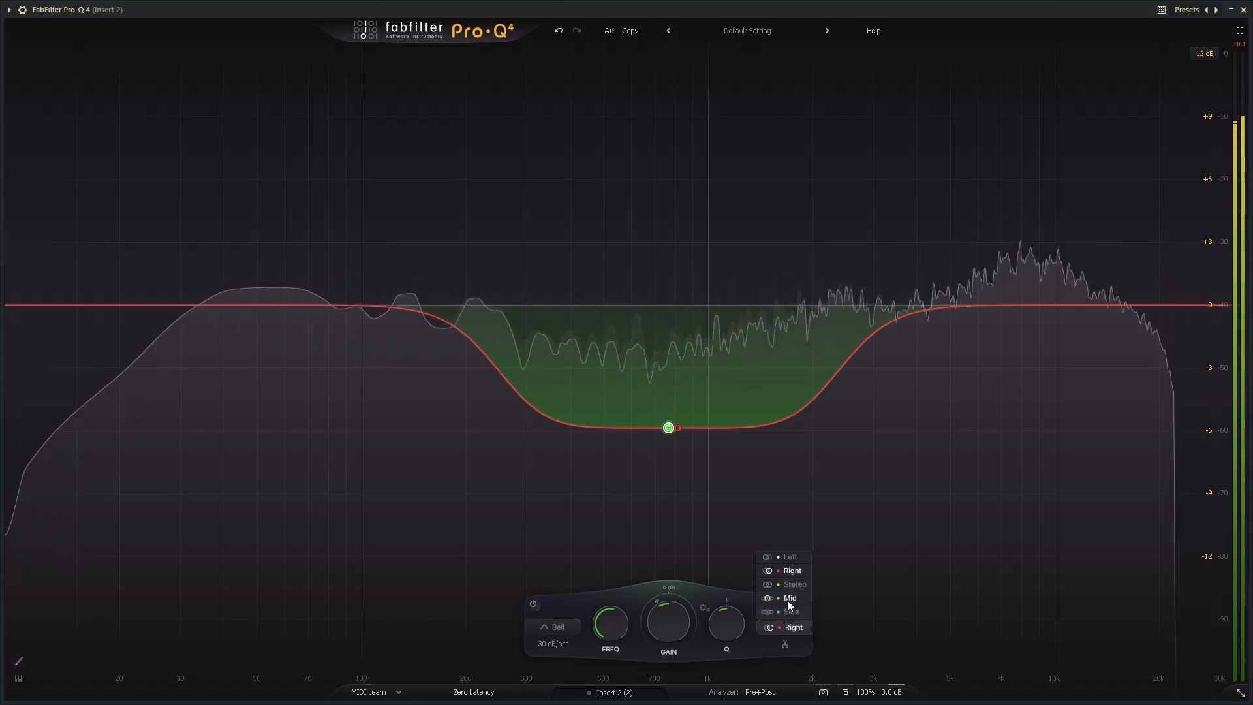
pyautogui.moveTo(667, 430); pyautogui.dragTo(806, 305)
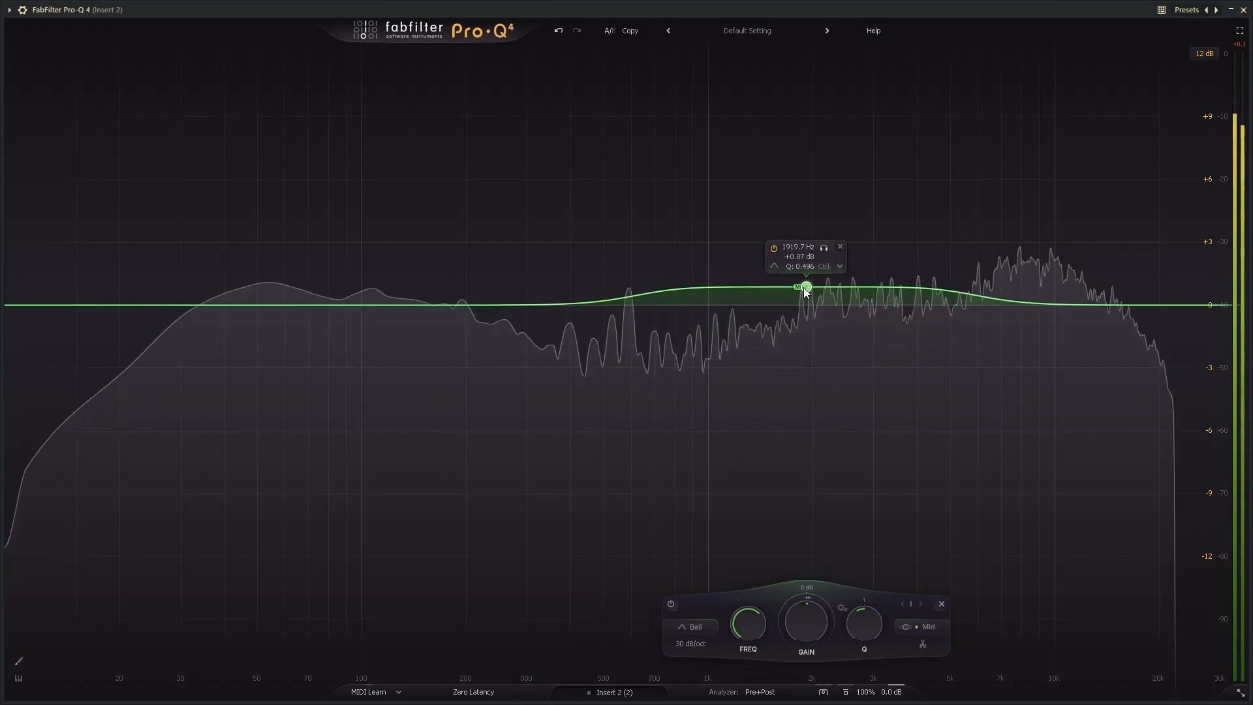
pyautogui.moveTo(804, 257); pyautogui.dragTo(801, 158)
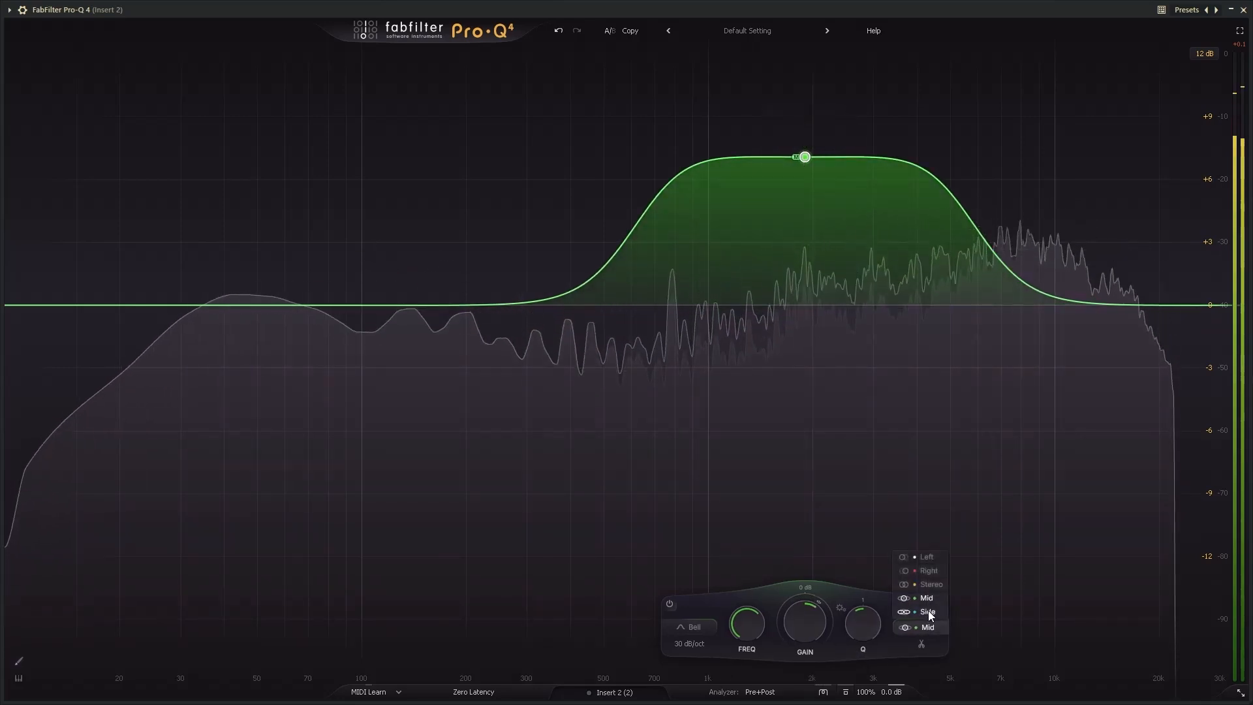
# Step: Switch the band to the Side signal and place it at about 846 Hz with +4.11 dB gain and a Q of about 0.256
pyautogui.click(928, 611)
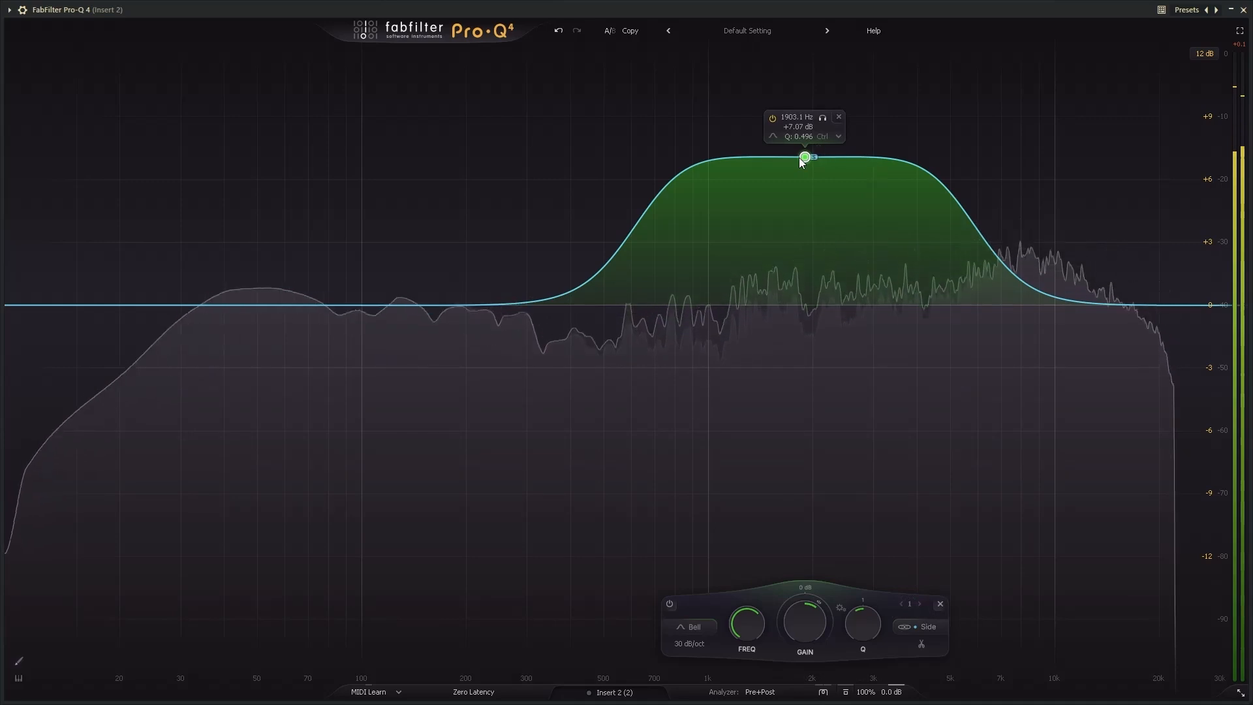
pyautogui.moveTo(801, 158); pyautogui.dragTo(718, 165)
pyautogui.scroll(-5, 718, 166)
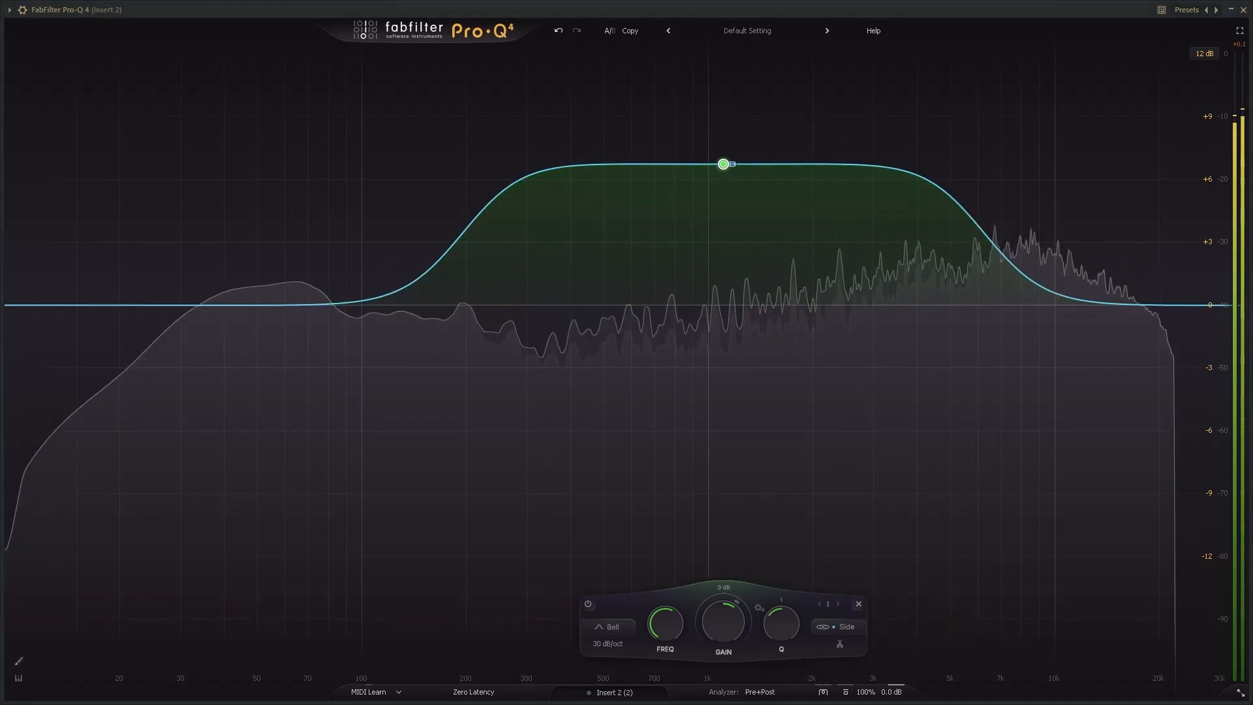
pyautogui.moveTo(723, 163); pyautogui.dragTo(681, 218)
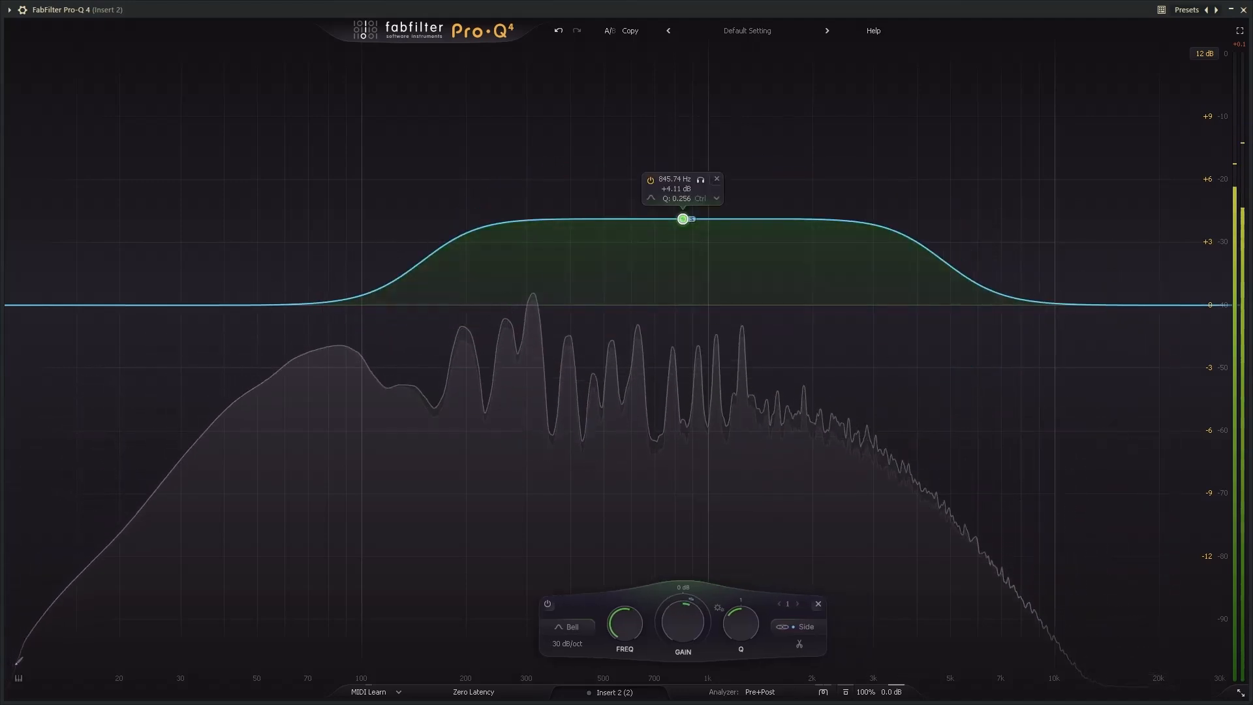
# Step: Return the band to Stereo and place it at about 641 Hz with +2.90 dB gain
pyautogui.click(809, 625)
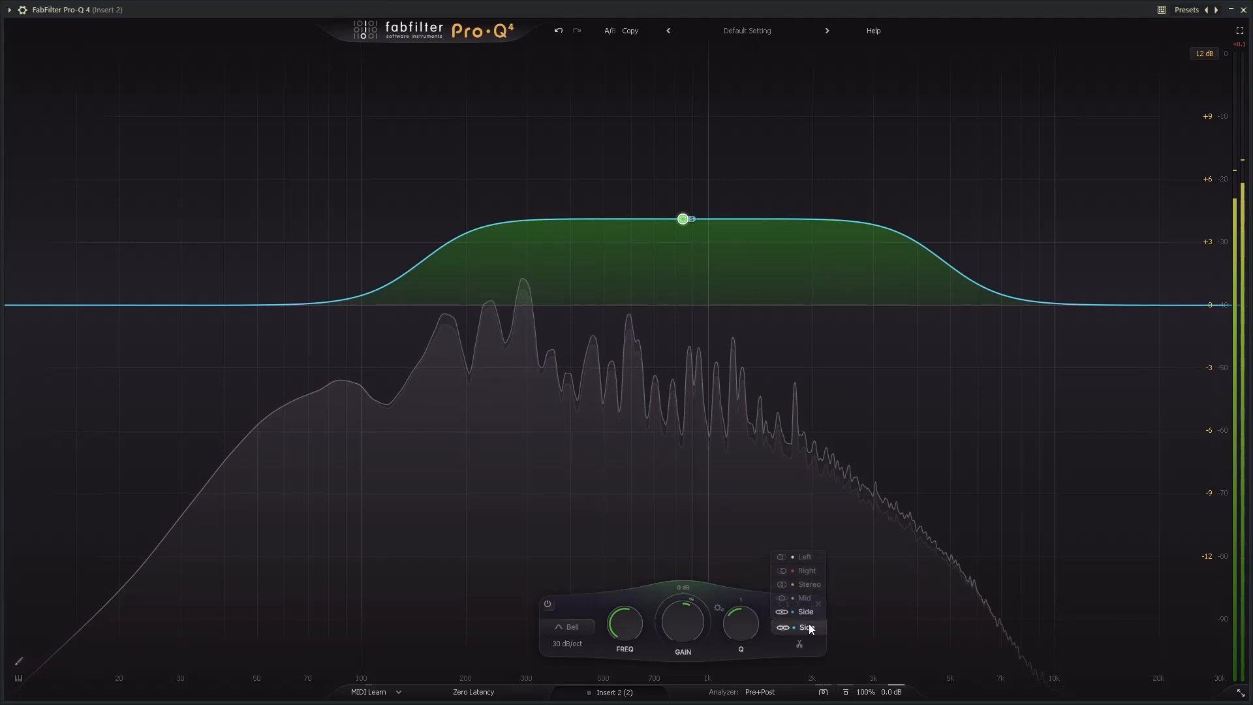
pyautogui.click(806, 586)
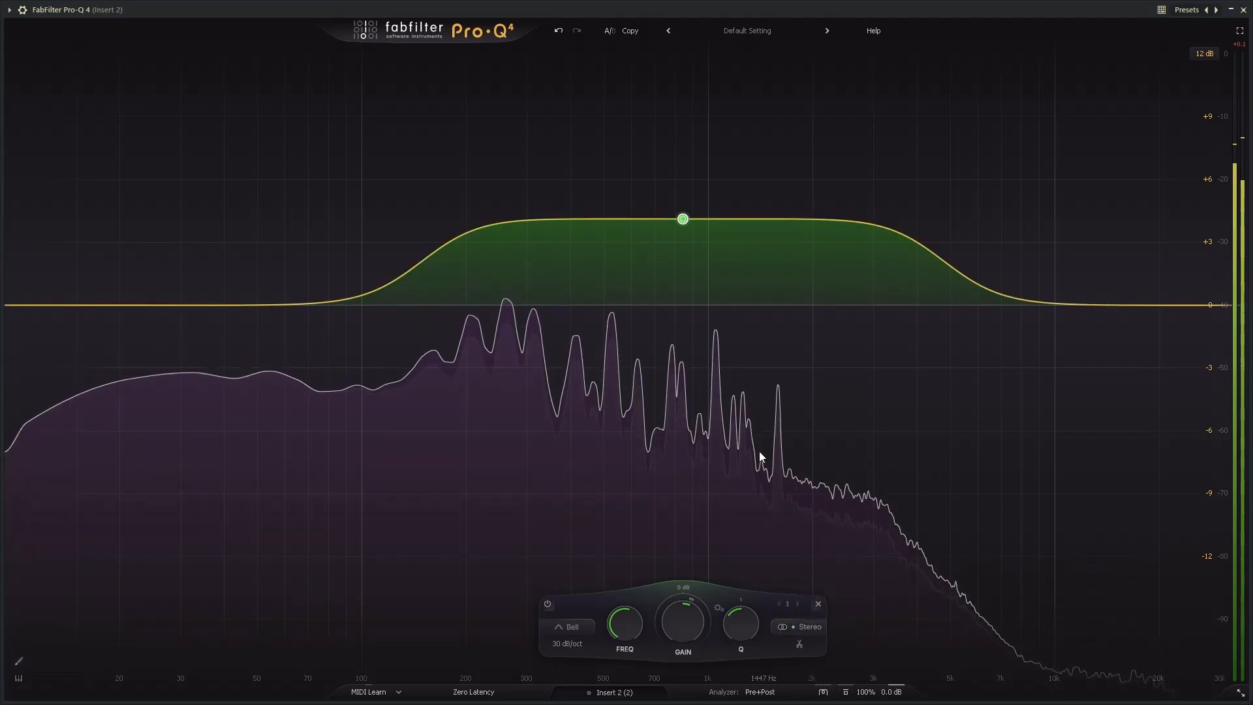
pyautogui.moveTo(683, 228); pyautogui.dragTo(641, 247)
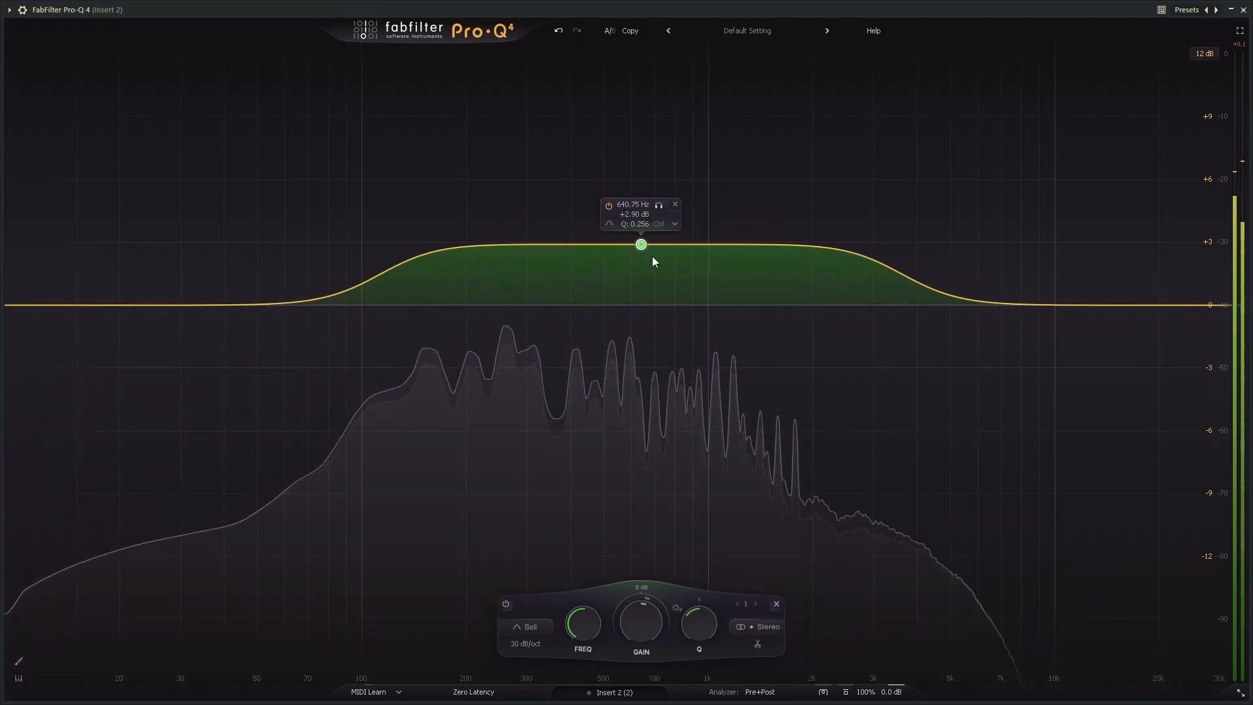
# Step: Toggle the global bypass on and off to compare the boosted sound with the original
pyautogui.click(846, 693)
pyautogui.click(846, 693)
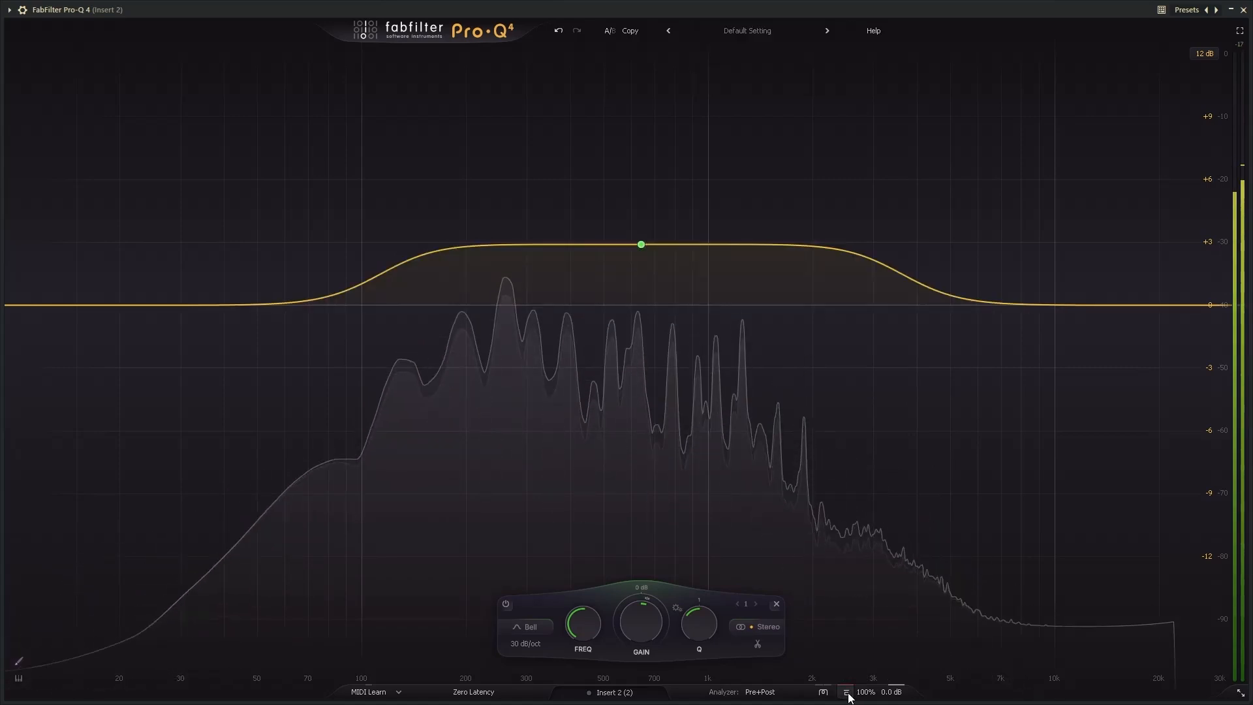
pyautogui.click(846, 693)
pyautogui.click(847, 693)
# Step: Raise the band's gain to about +3.05 dB and lower the output level to -3.0 dB to compensate
pyautogui.moveTo(871, 695)
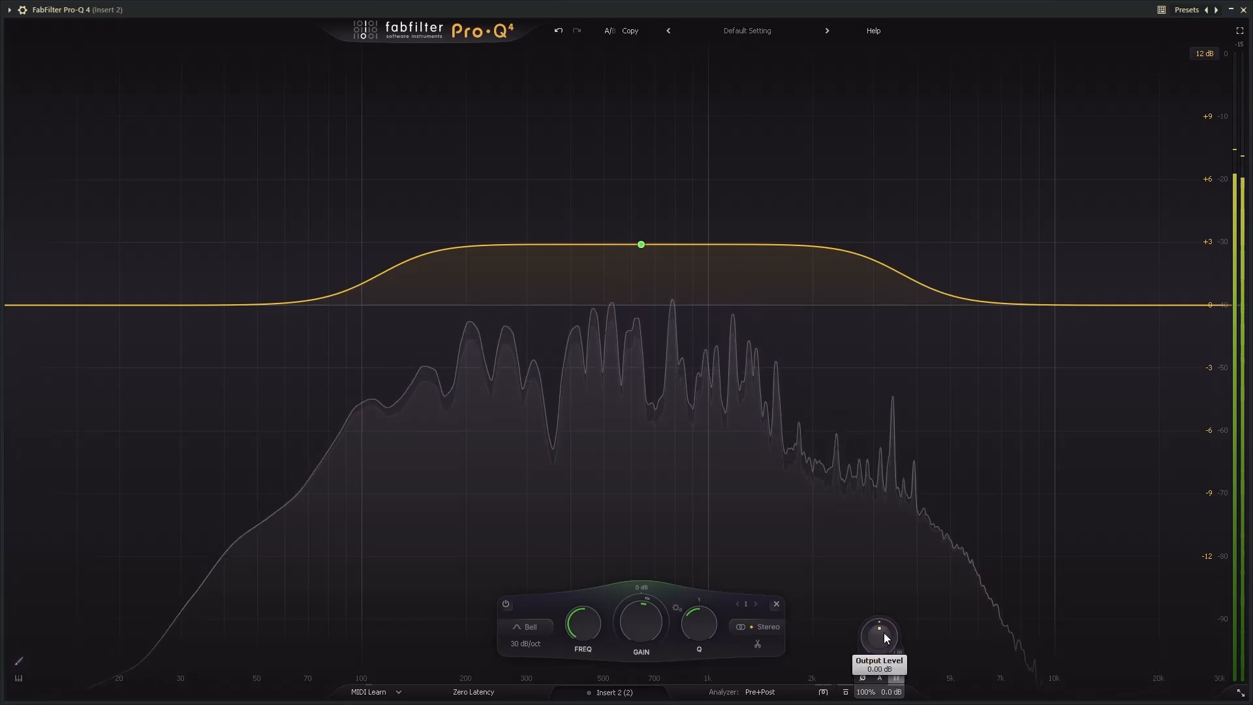
pyautogui.moveTo(884, 632)
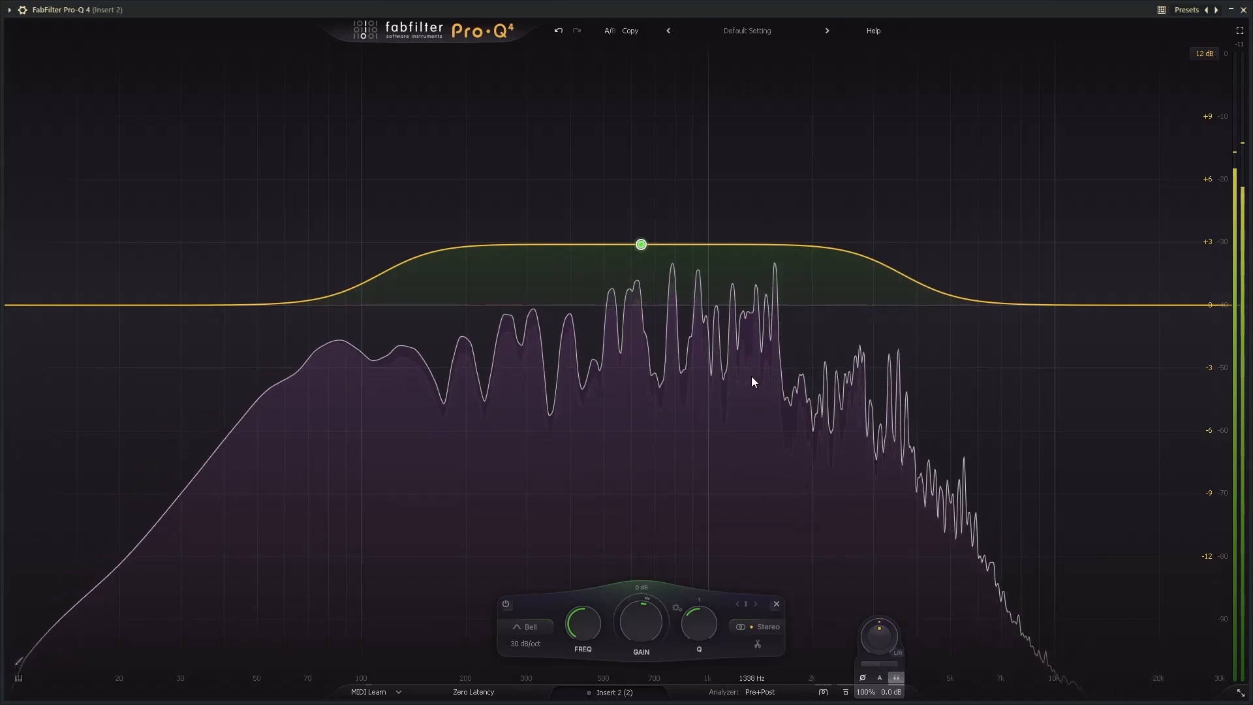
pyautogui.moveTo(641, 242)
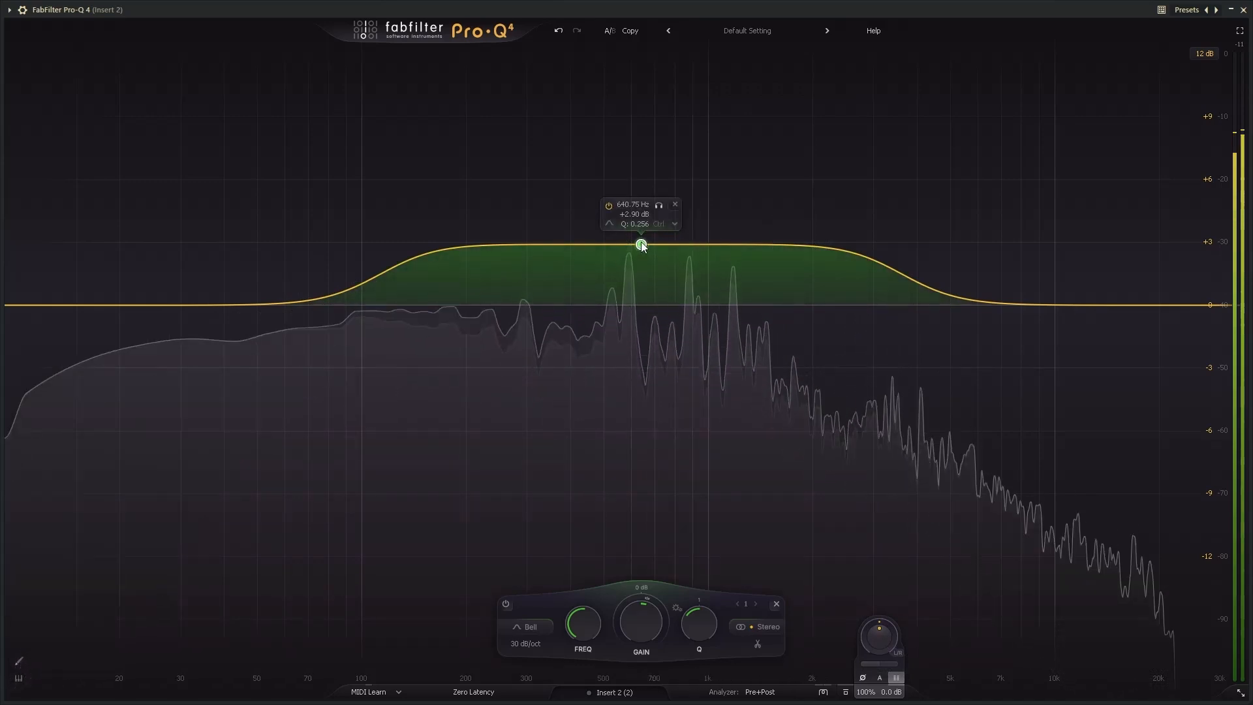
pyautogui.moveTo(641, 242); pyautogui.dragTo(642, 241)
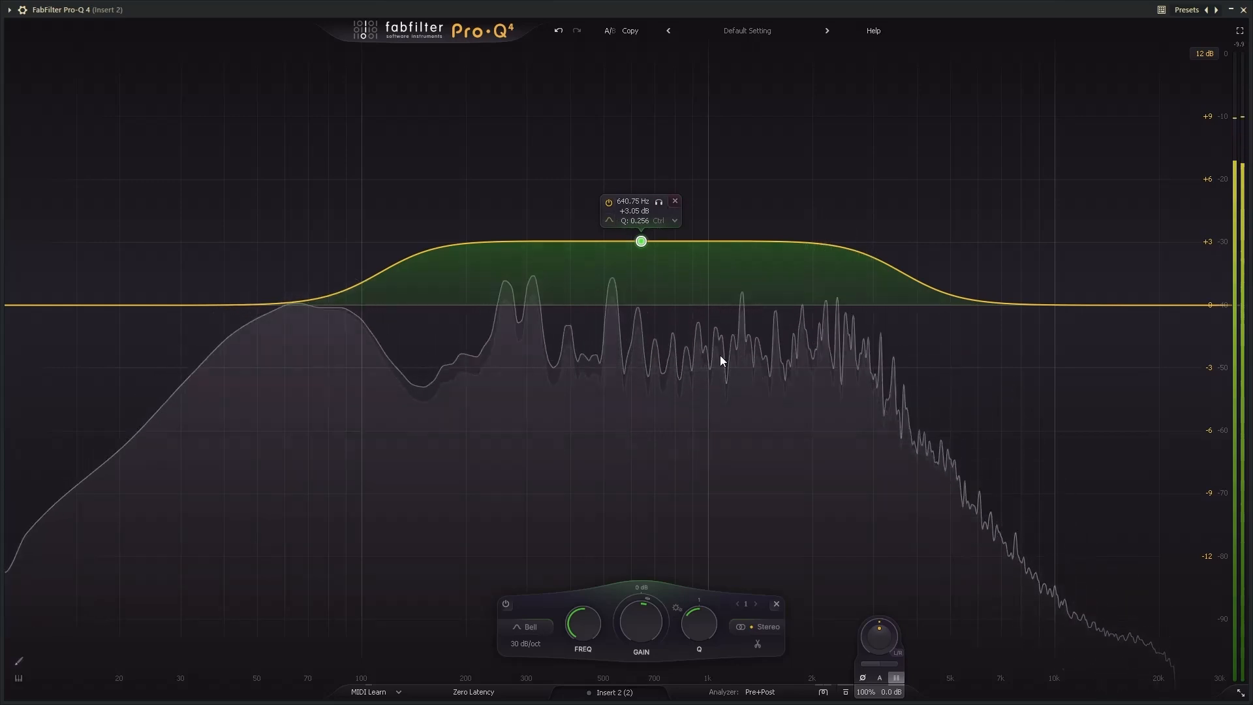
pyautogui.moveTo(880, 637); pyautogui.dragTo(847, 668)
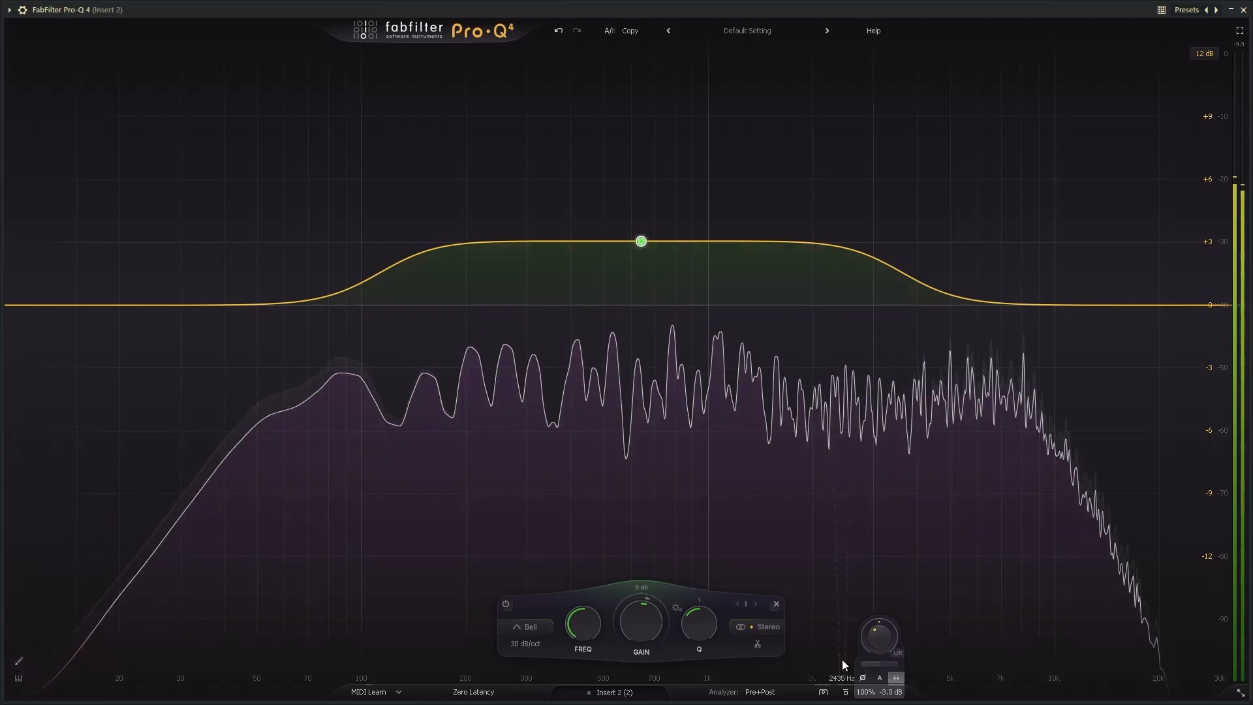
# Step: Toggle the global bypass repeatedly to compare the level-matched EQ with the original, leaving the EQ active
pyautogui.click(848, 694)
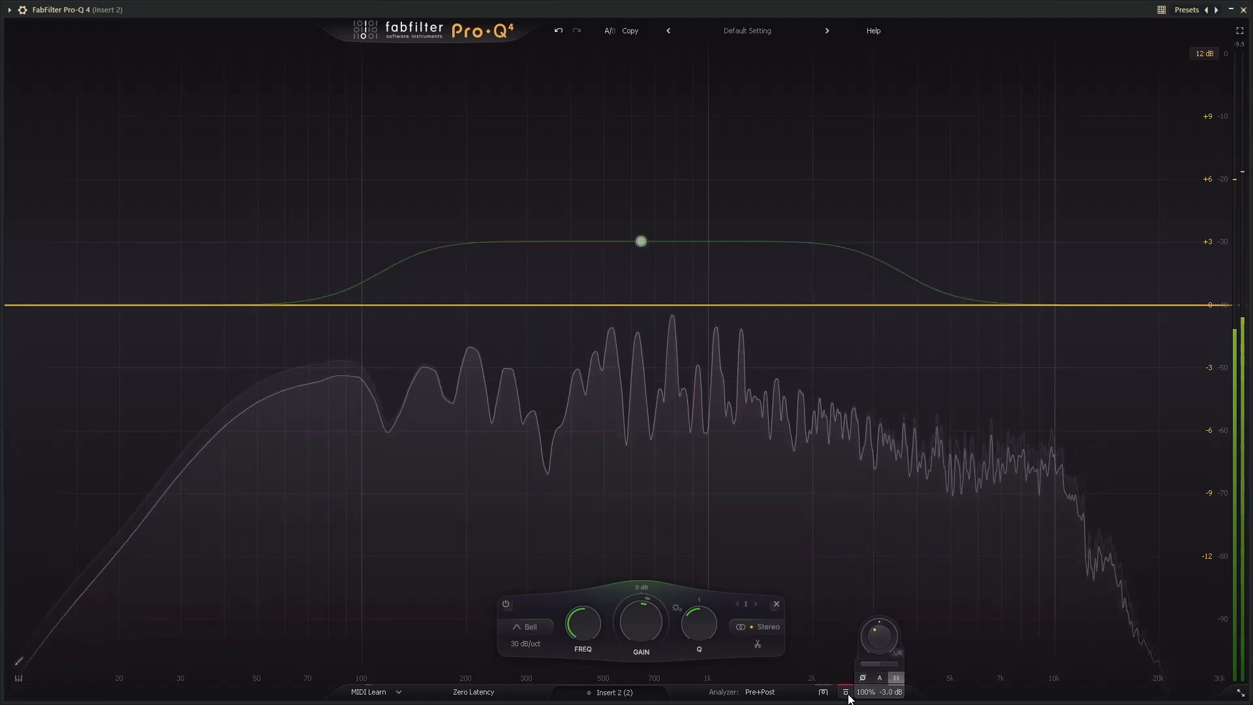
pyautogui.click(847, 694)
pyautogui.click(848, 694)
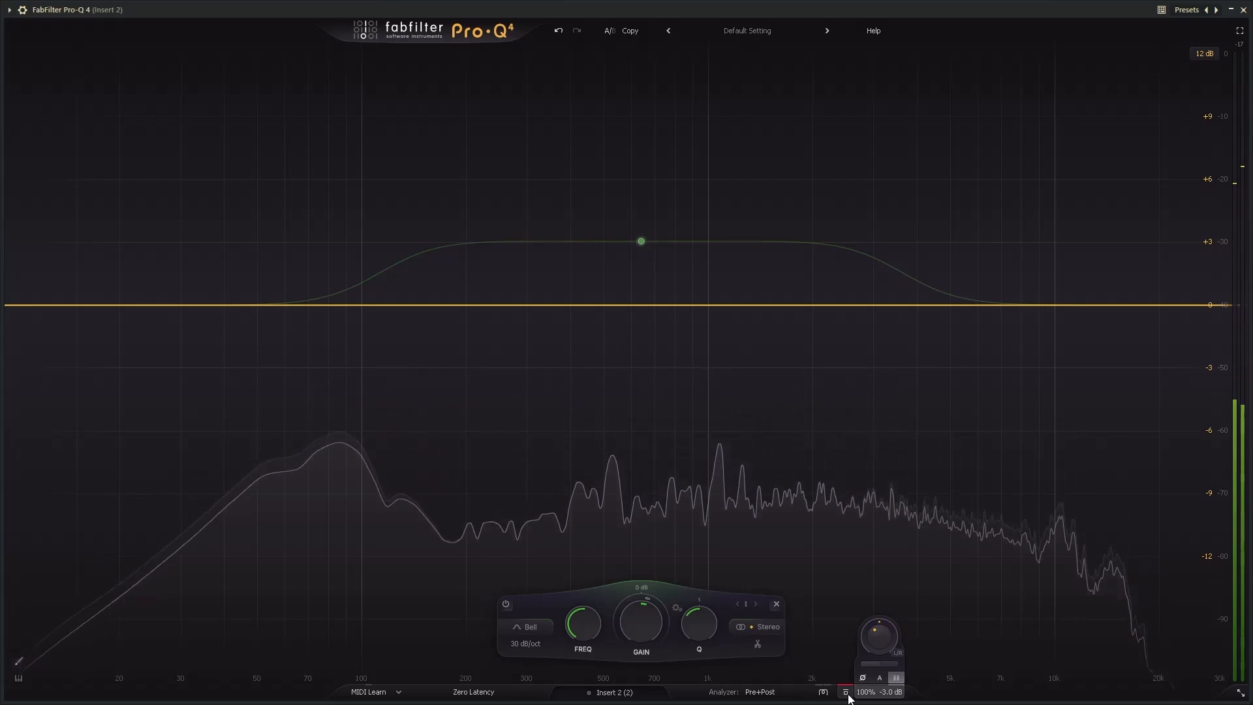
pyautogui.click(847, 694)
pyautogui.click(847, 694)
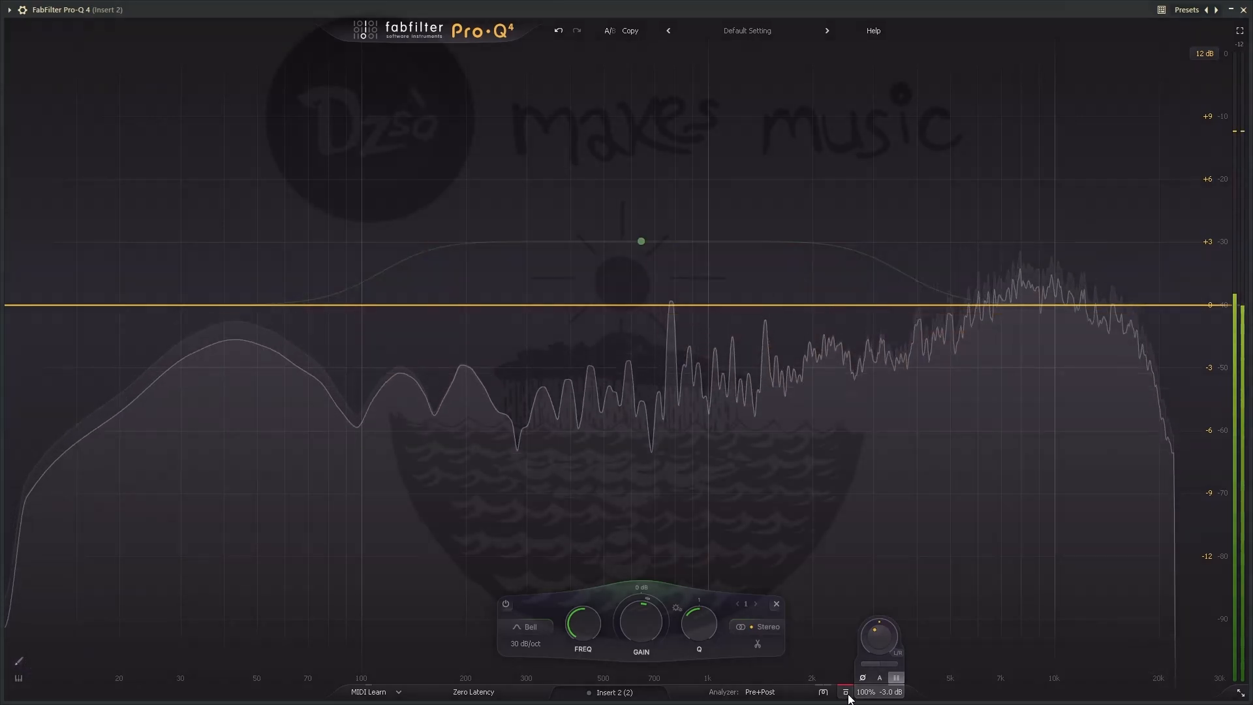
pyautogui.click(848, 693)
pyautogui.click(848, 693)
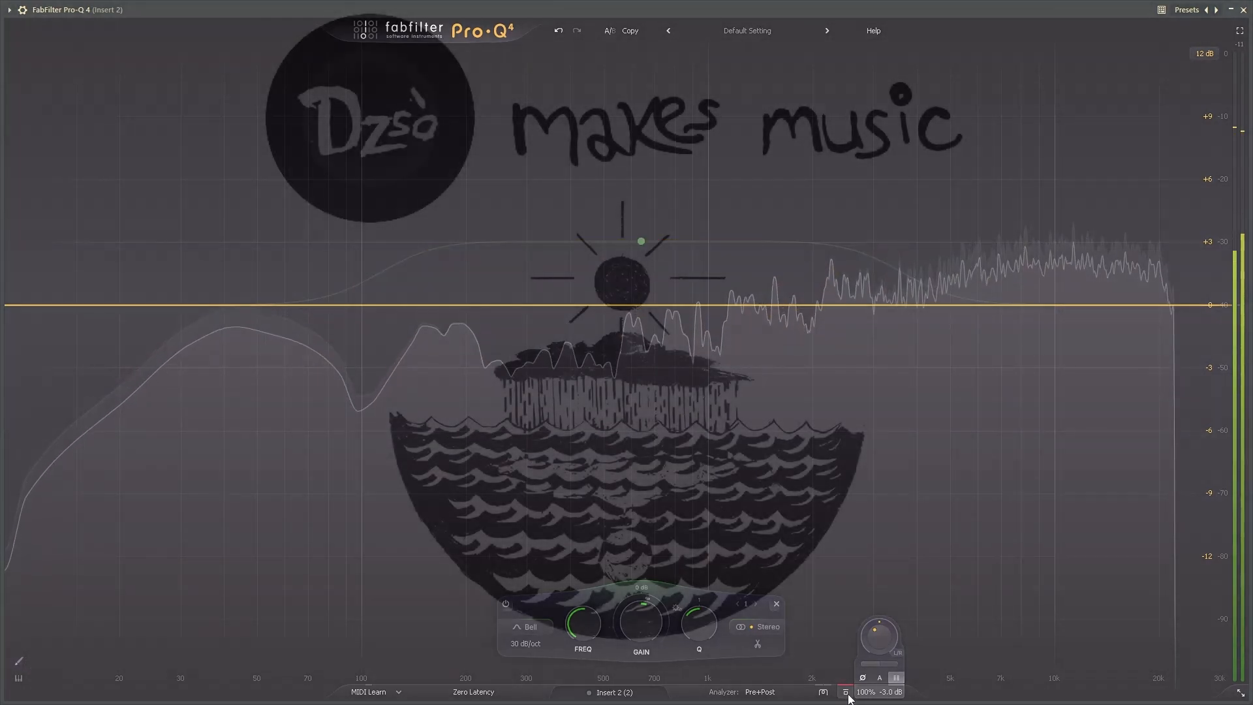
pyautogui.click(848, 694)
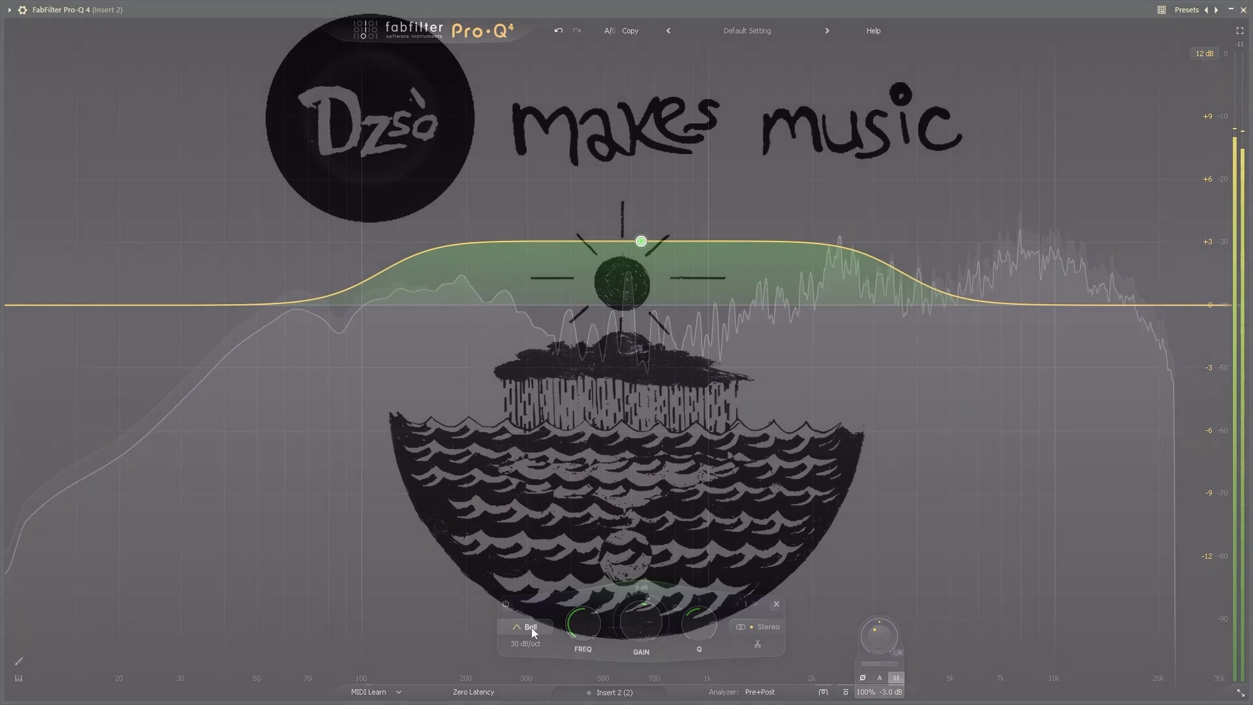
# Step: Open the band's choice of filter shapes
pyautogui.click(532, 628)
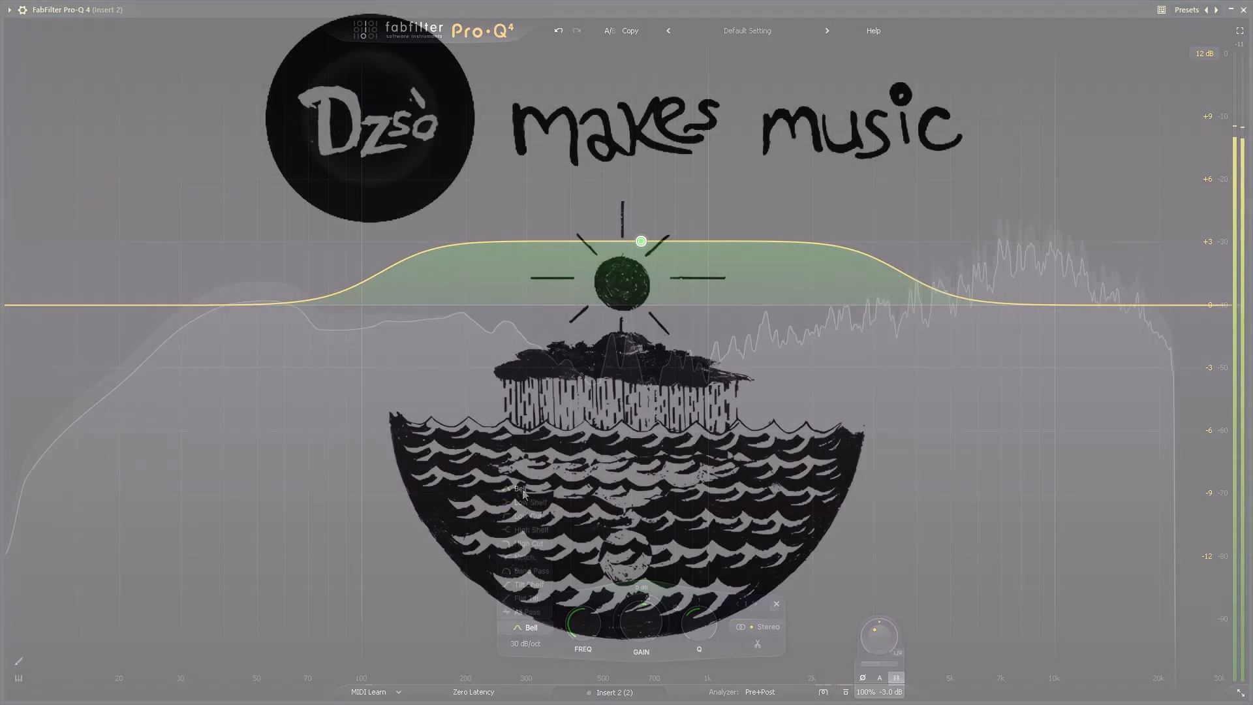